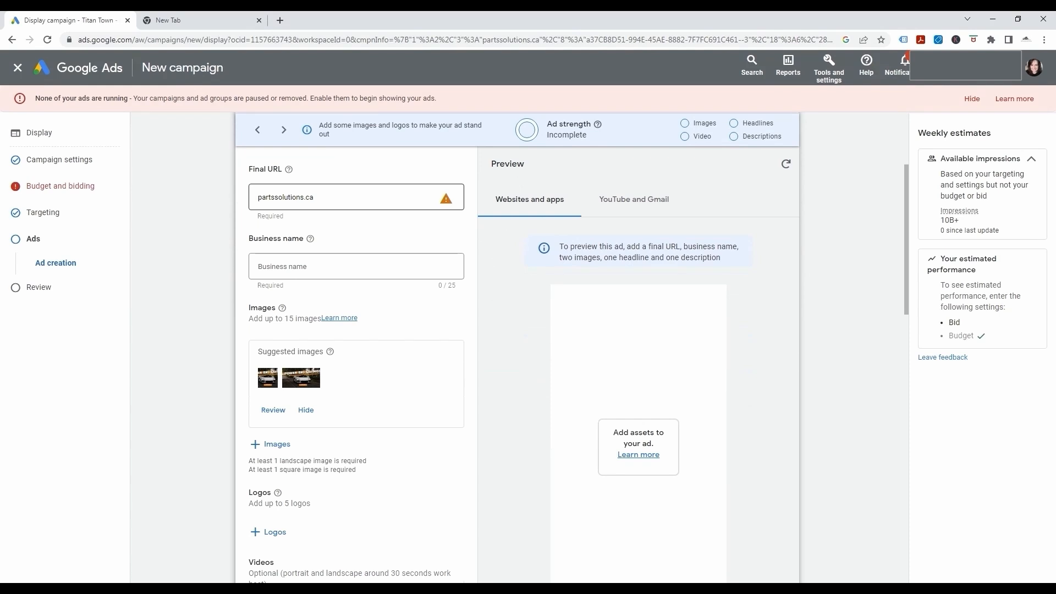
# Step: Read the Final URL warning and look up the partssolutions.ca address in the other browser tab
pyautogui.moveTo(448, 203)
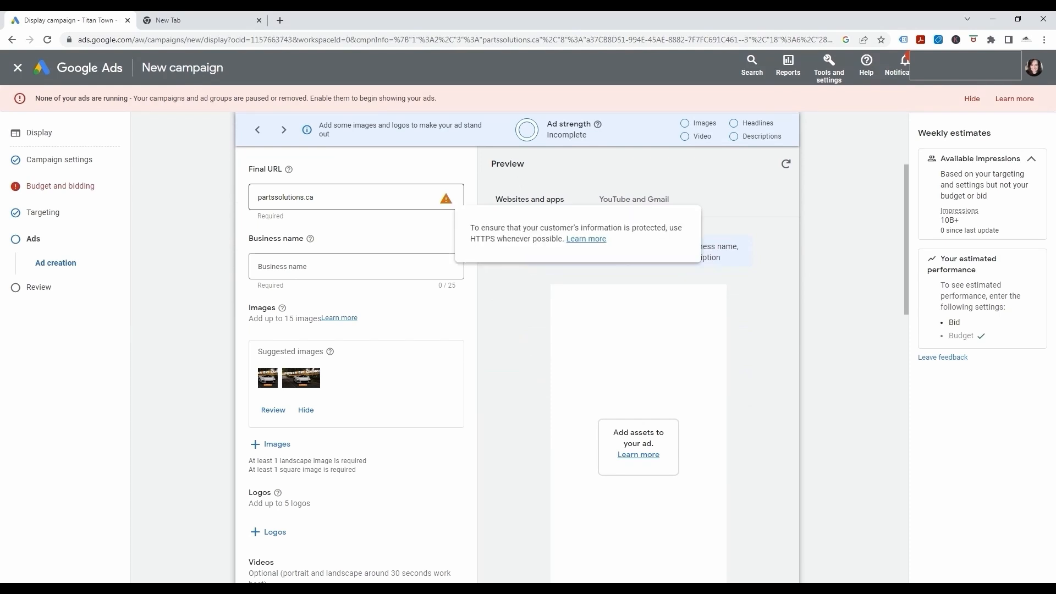
pyautogui.click(315, 198)
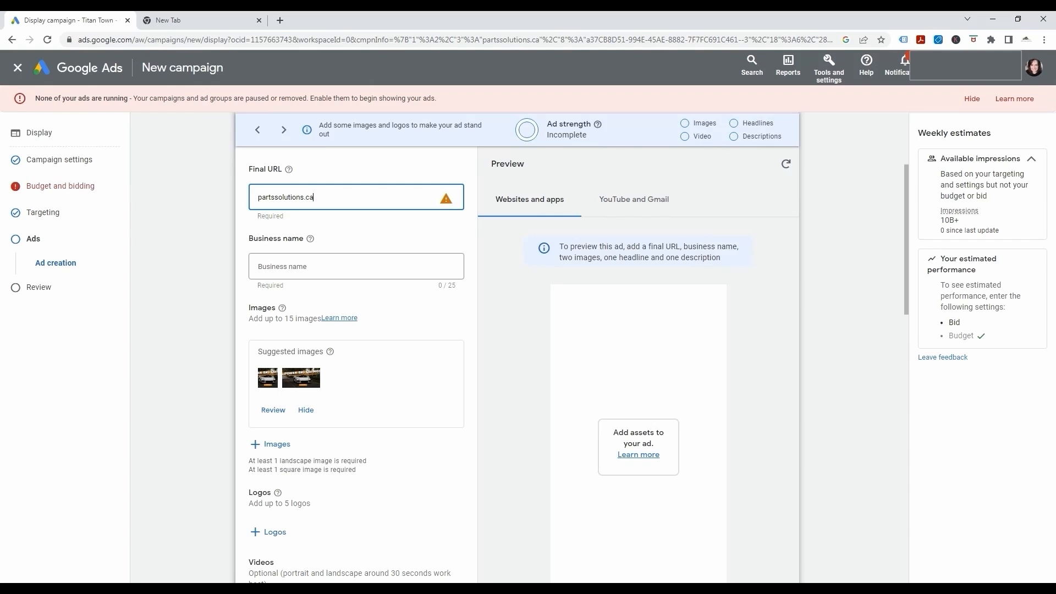
pyautogui.click(186, 23)
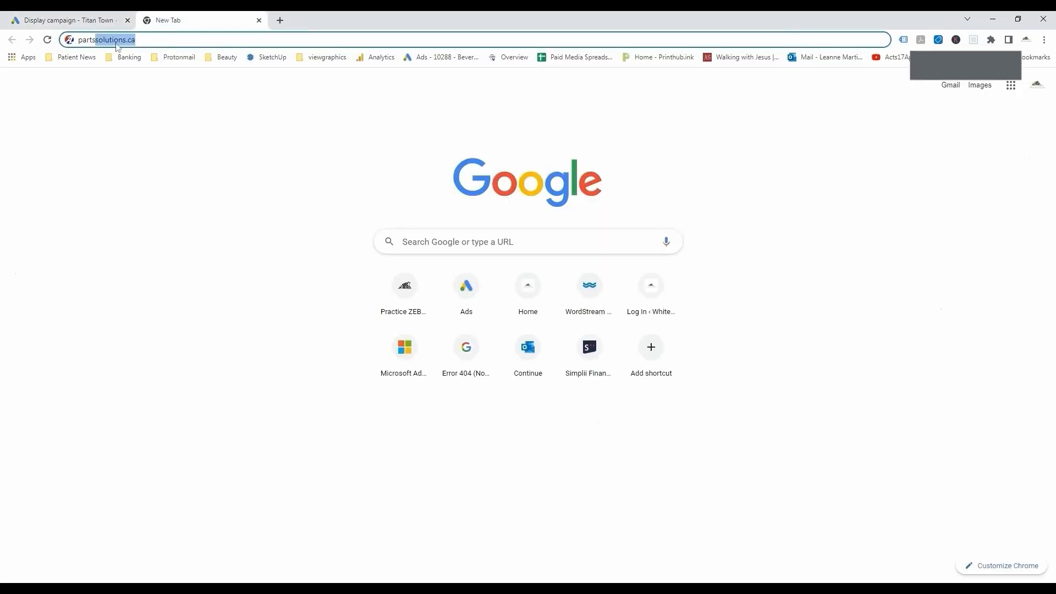
pyautogui.click(137, 40)
pyautogui.moveTo(136, 40); pyautogui.dragTo(78, 42)
pyautogui.click(74, 24)
pyautogui.click(260, 197)
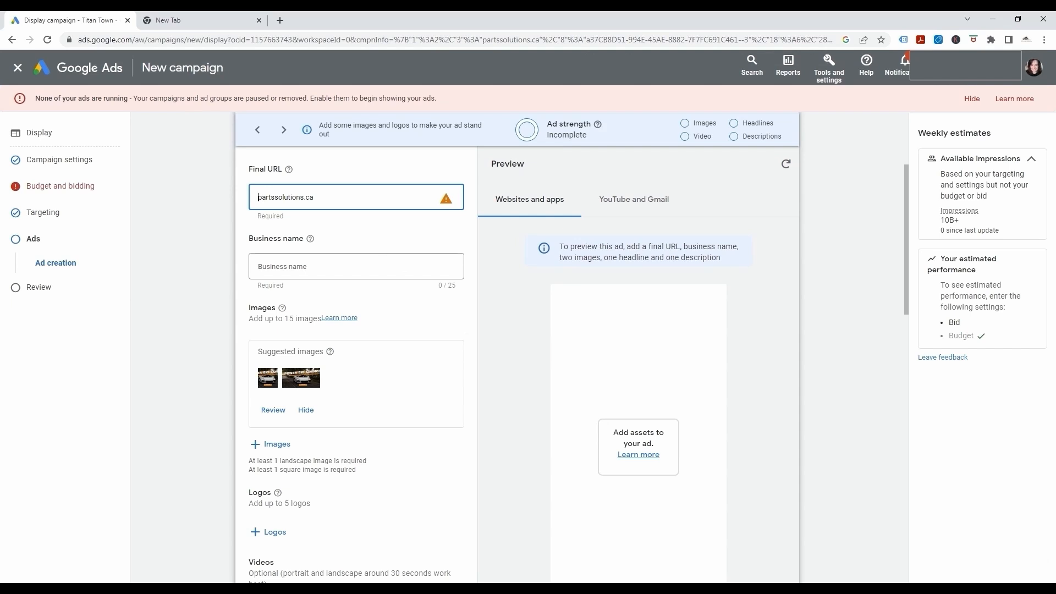
pyautogui.write('https')
pyautogui.write('>')
pyautogui.press('BackSpace')
pyautogui.write('://')
pyautogui.press('Left')
pyautogui.press('Left')
pyautogui.press('Left')
pyautogui.click(449, 203)
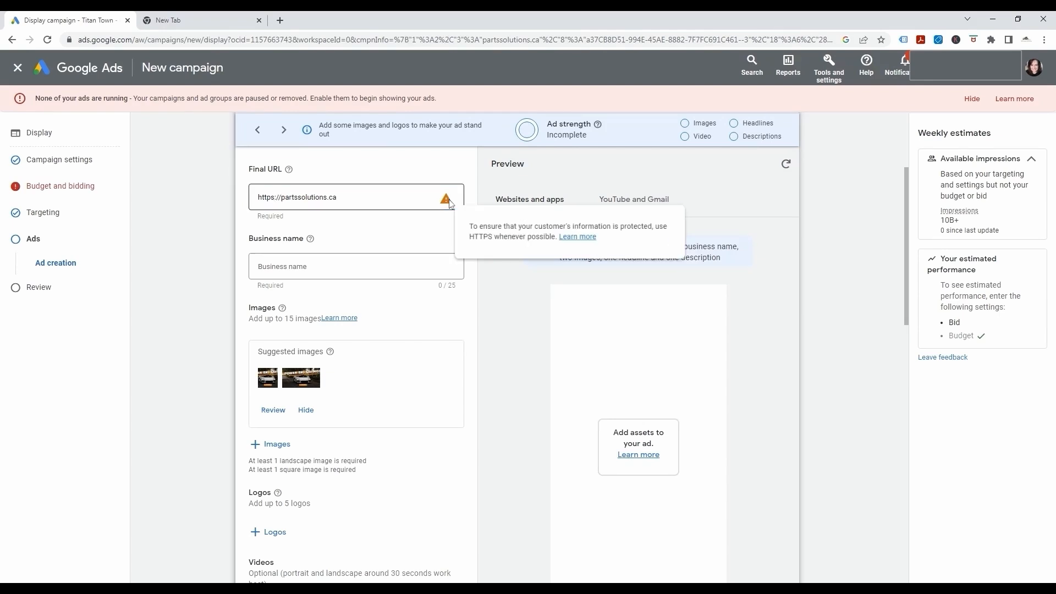
pyautogui.click(298, 267)
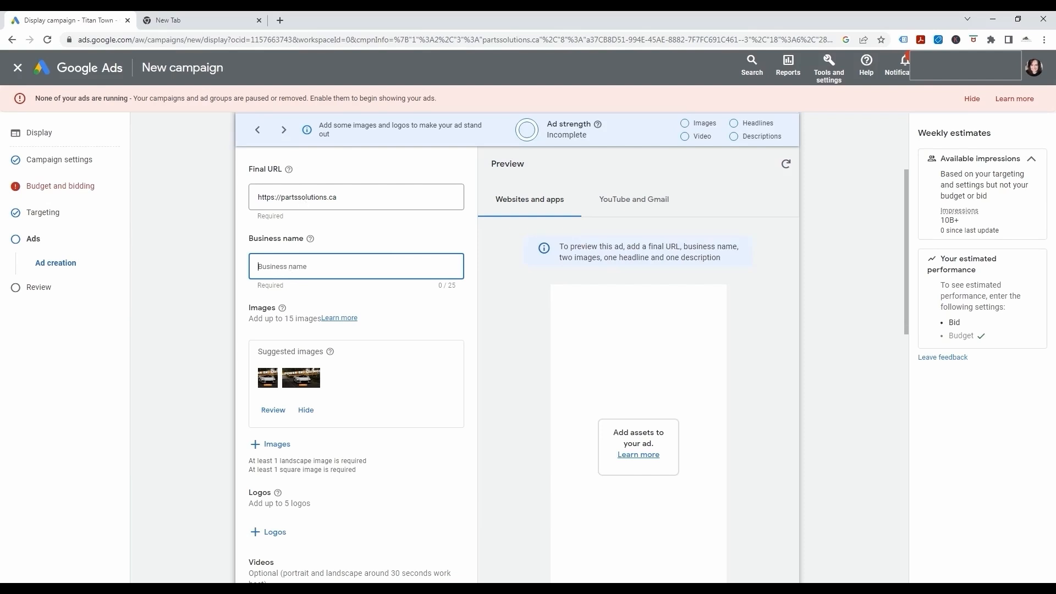
pyautogui.write('Titan Town')
# Step: Upload T-Handle_Screwdriver.jpg and T-Handle_Screwdriver_square.jpg from the computer as images for the ad
pyautogui.scroll(-1, 363, 386)
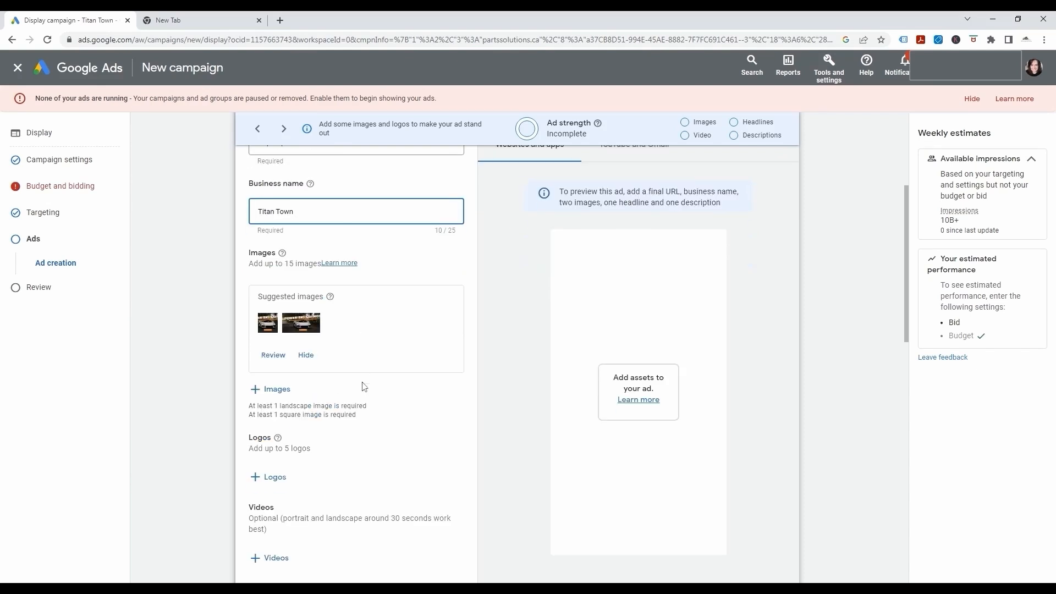
pyautogui.click(281, 394)
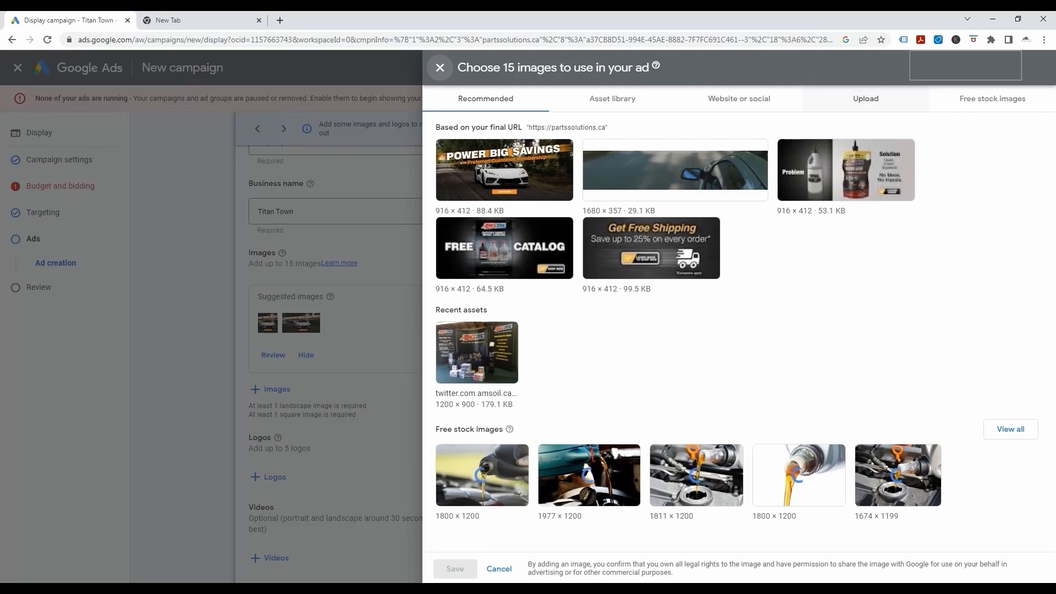
pyautogui.click(866, 98)
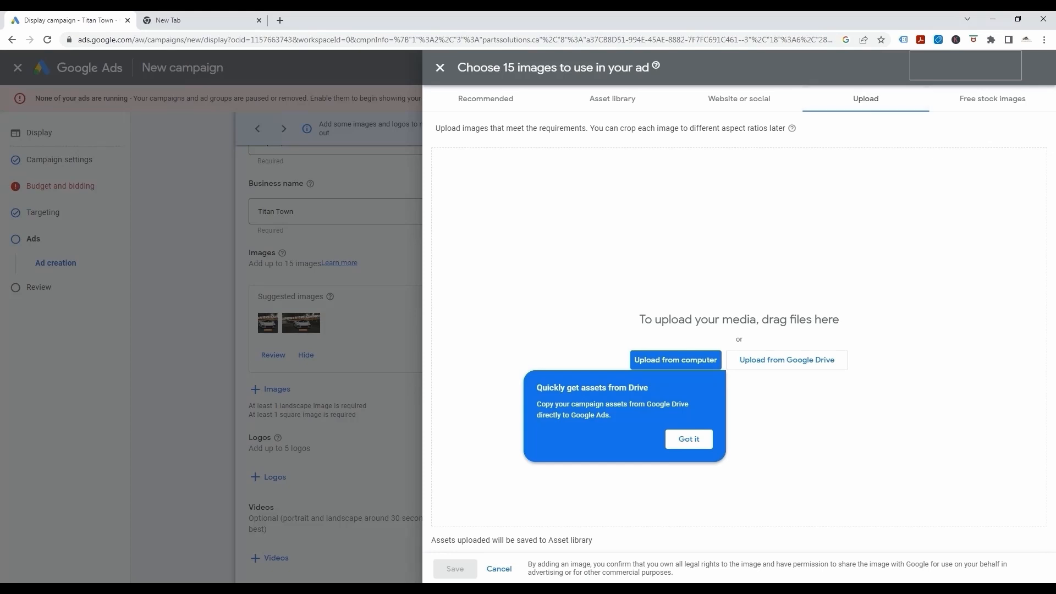
pyautogui.click(671, 361)
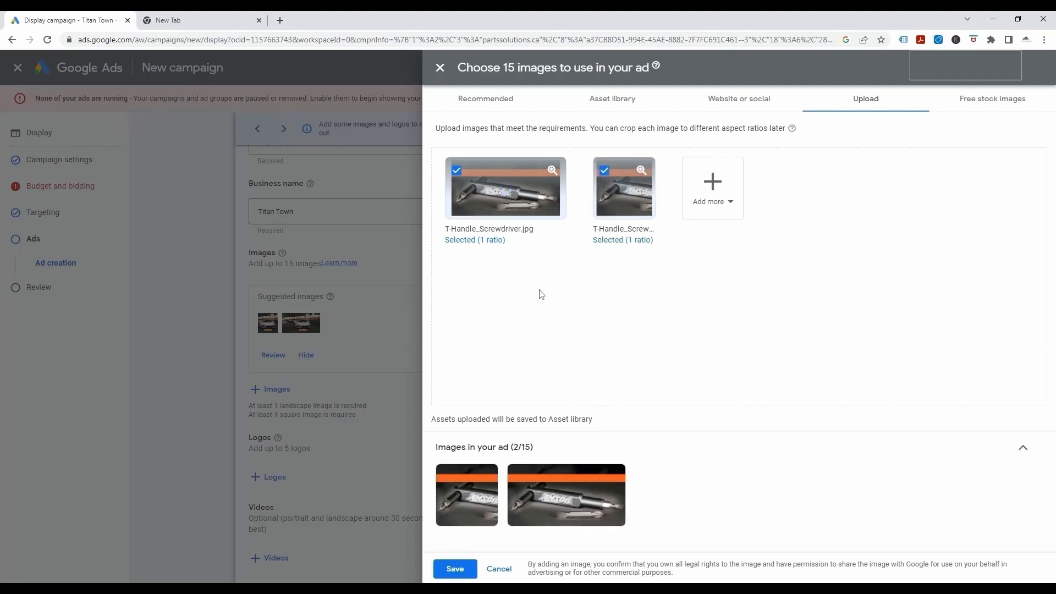
# Step: Accept the 1.91:1 crop for T-Handle_Screwdriver.jpg and the 1:1 crop for T-Handle_Screwdriver_square.jpg, and save both images to the ad
pyautogui.click(512, 205)
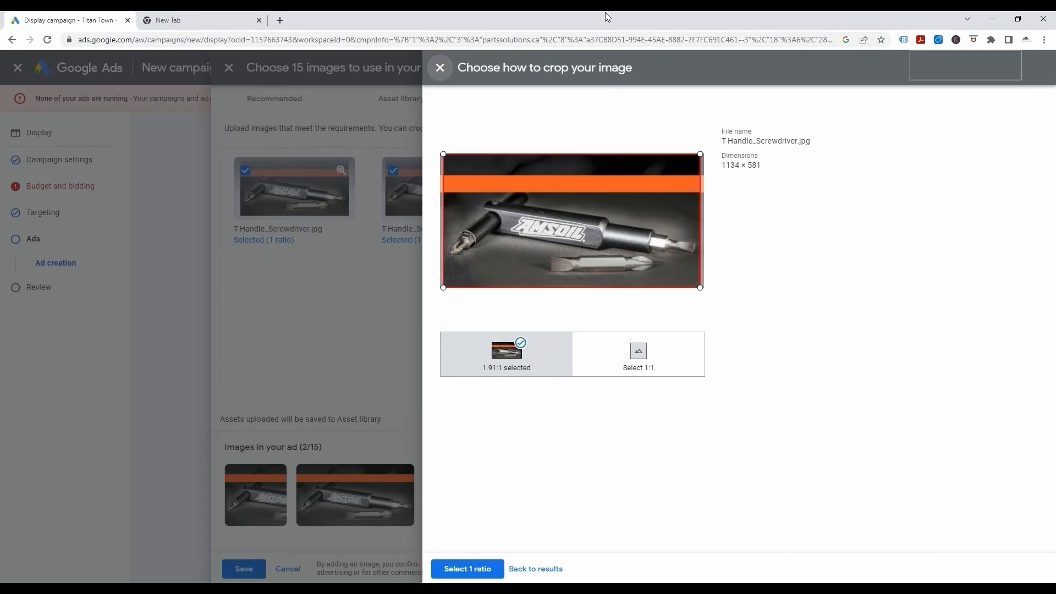
pyautogui.click(1019, 19)
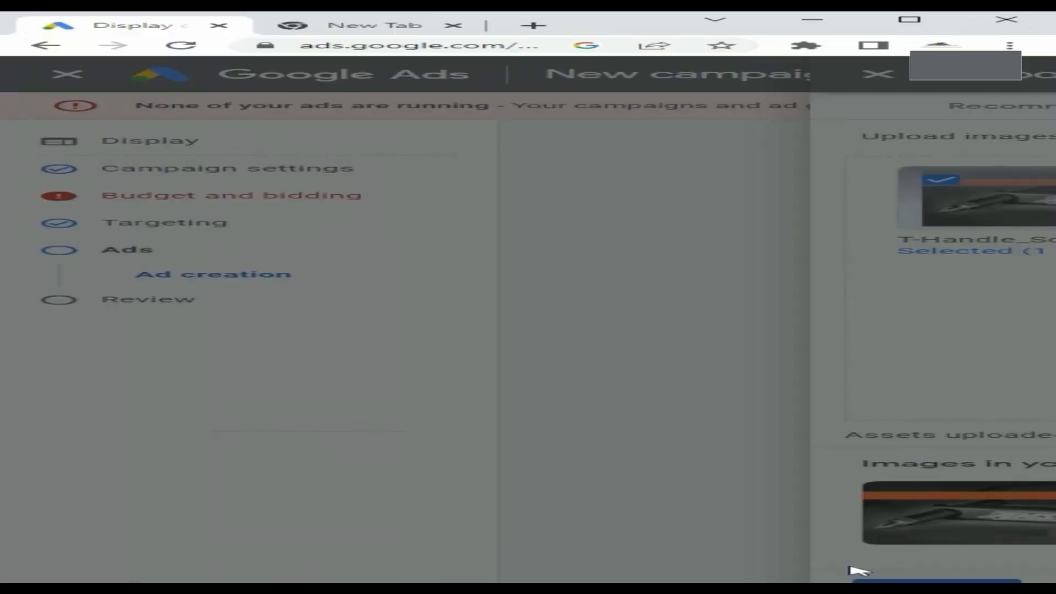
pyautogui.click(909, 20)
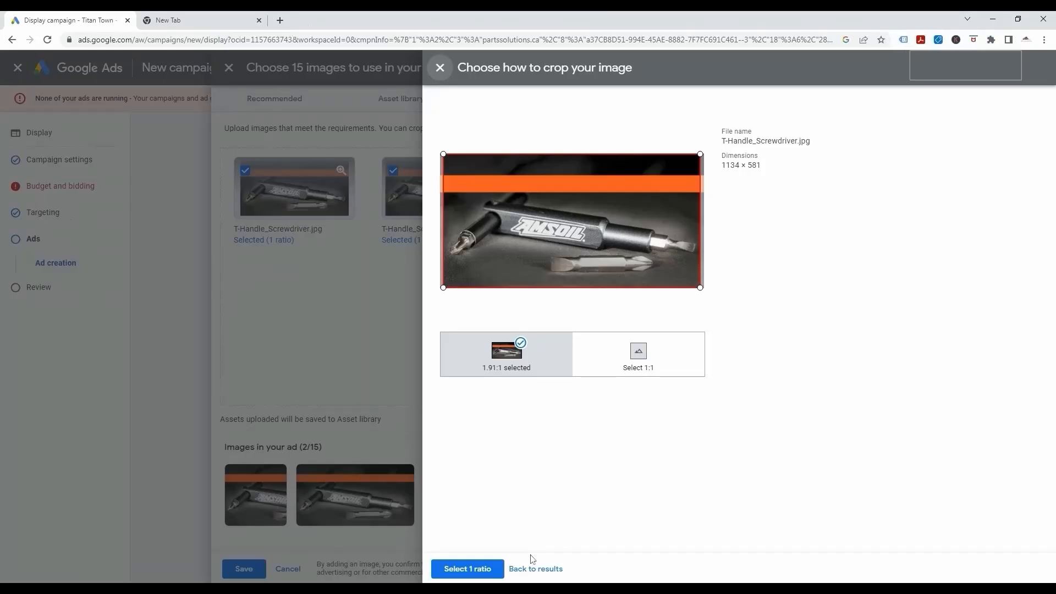
pyautogui.click(474, 573)
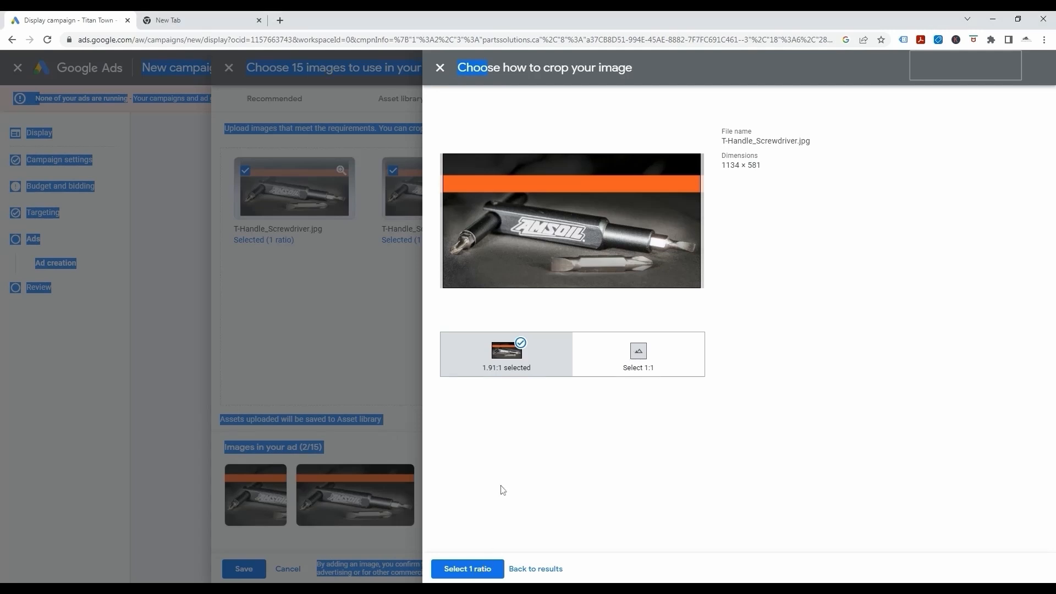
pyautogui.click(468, 568)
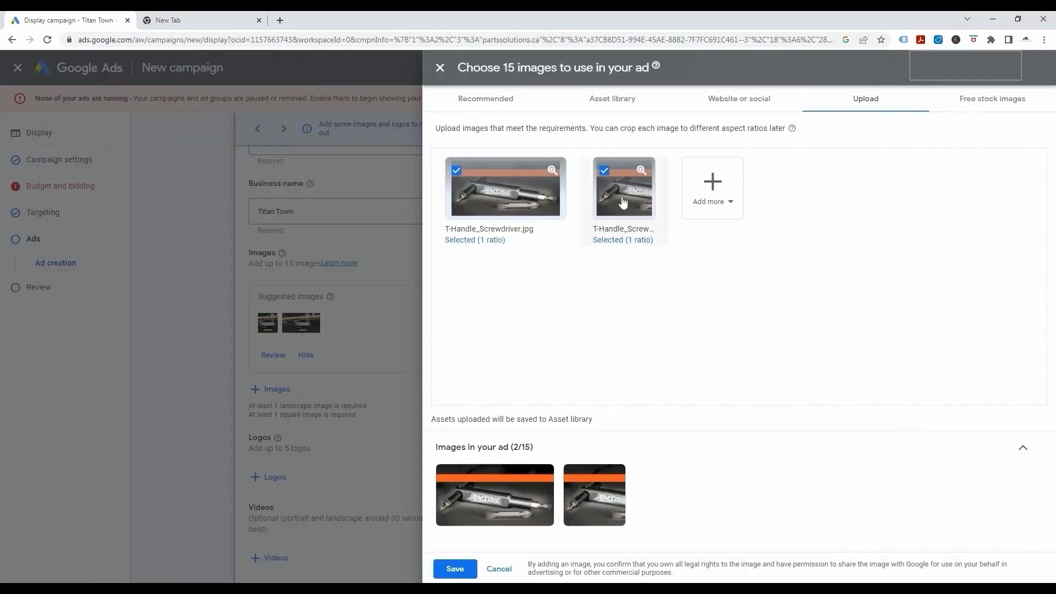
pyautogui.click(623, 203)
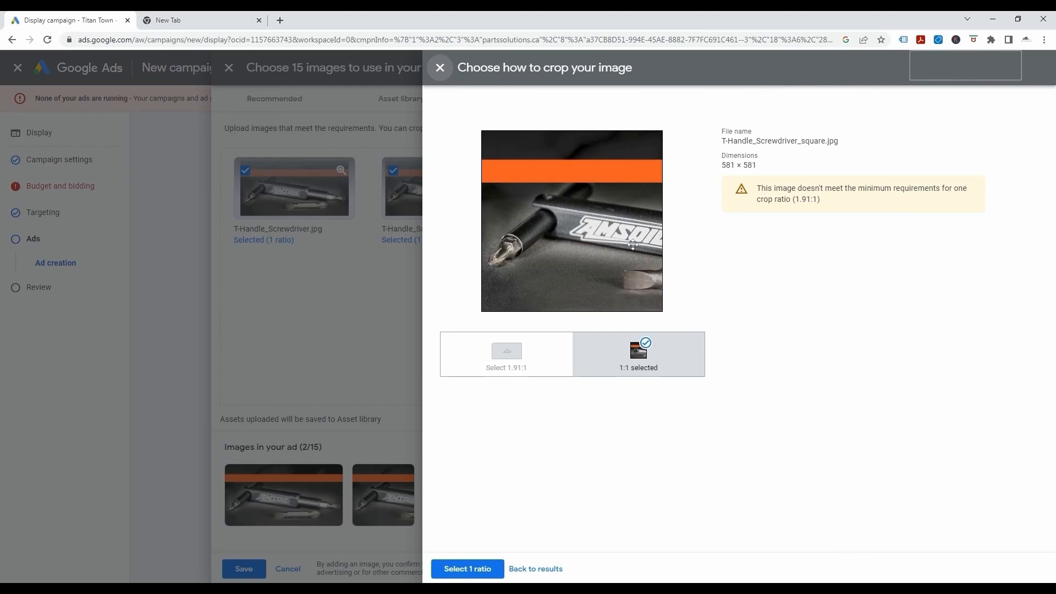
pyautogui.click(473, 568)
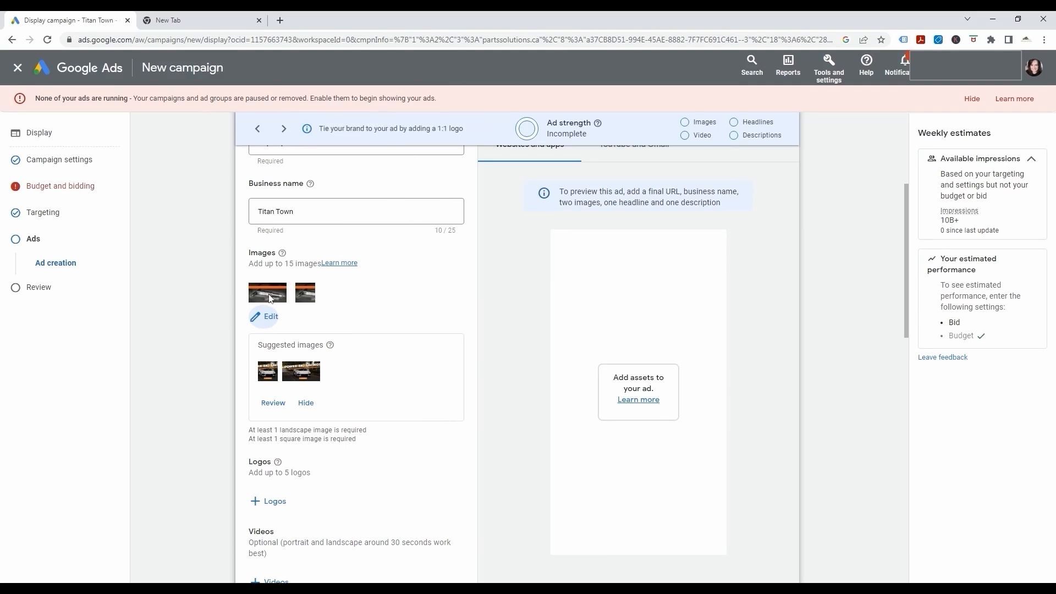
# Step: Upload a logo image from the computer and save it as the ad's logo
pyautogui.scroll(-1, 407, 306)
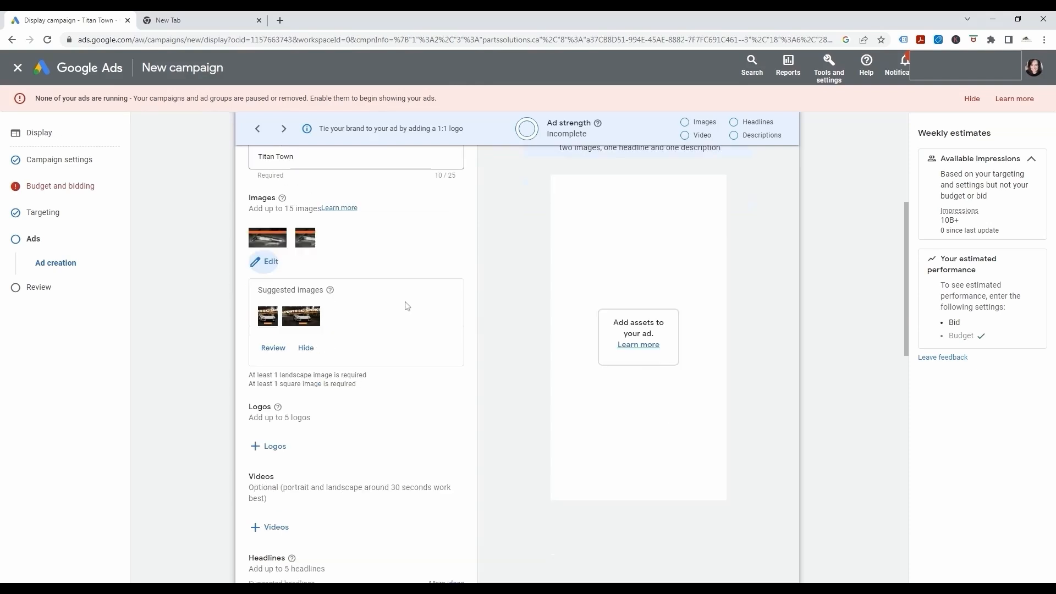
pyautogui.scroll(-1, 404, 314)
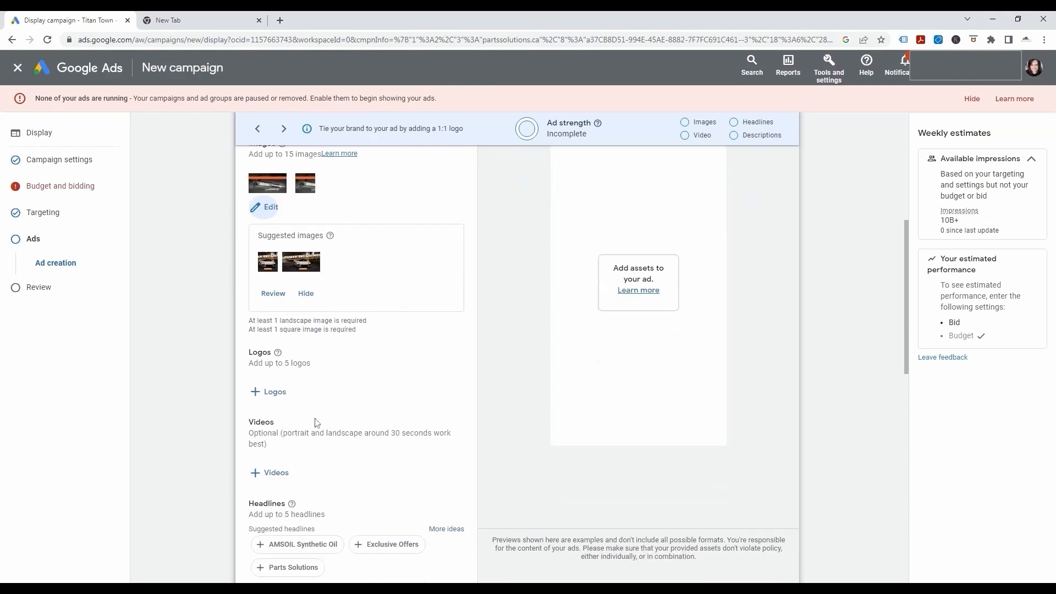
pyautogui.click(275, 392)
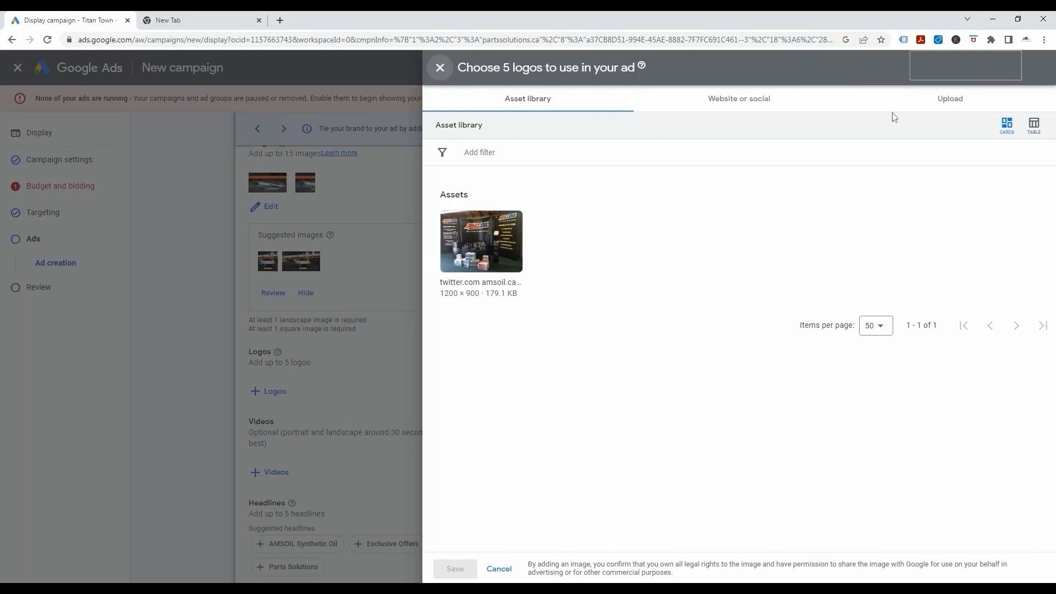
pyautogui.click(971, 104)
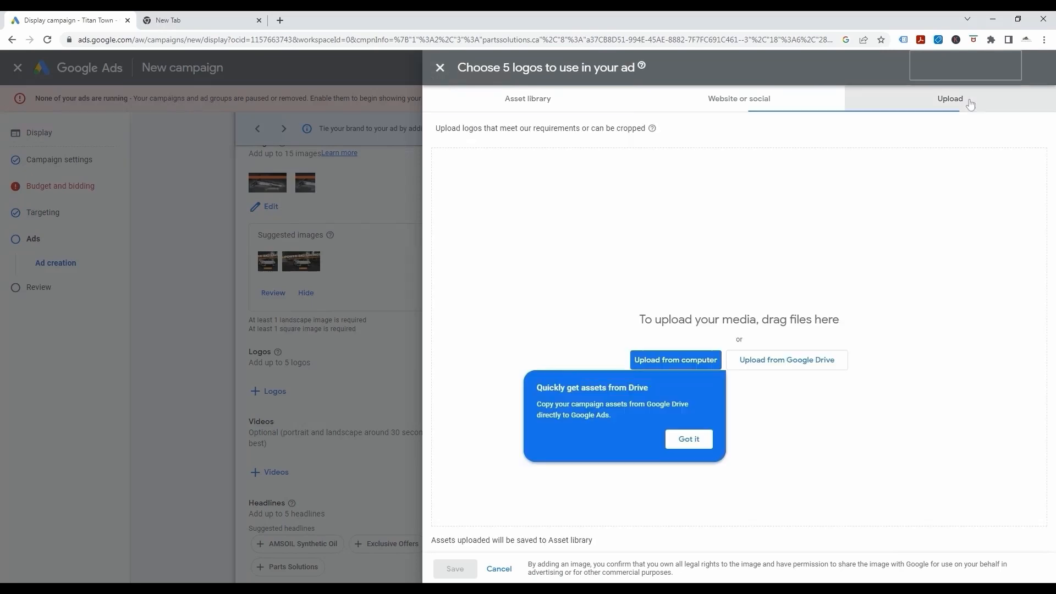
pyautogui.click(678, 361)
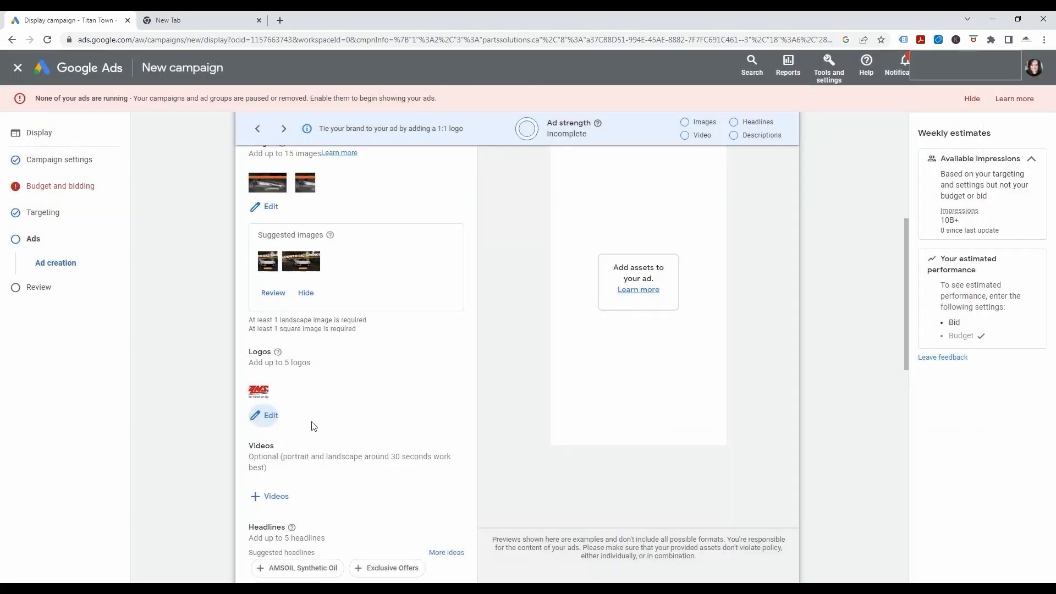
# Step: Enter "T-Handle Screwdriver" as the ad's first headline
pyautogui.scroll(-2, 366, 353)
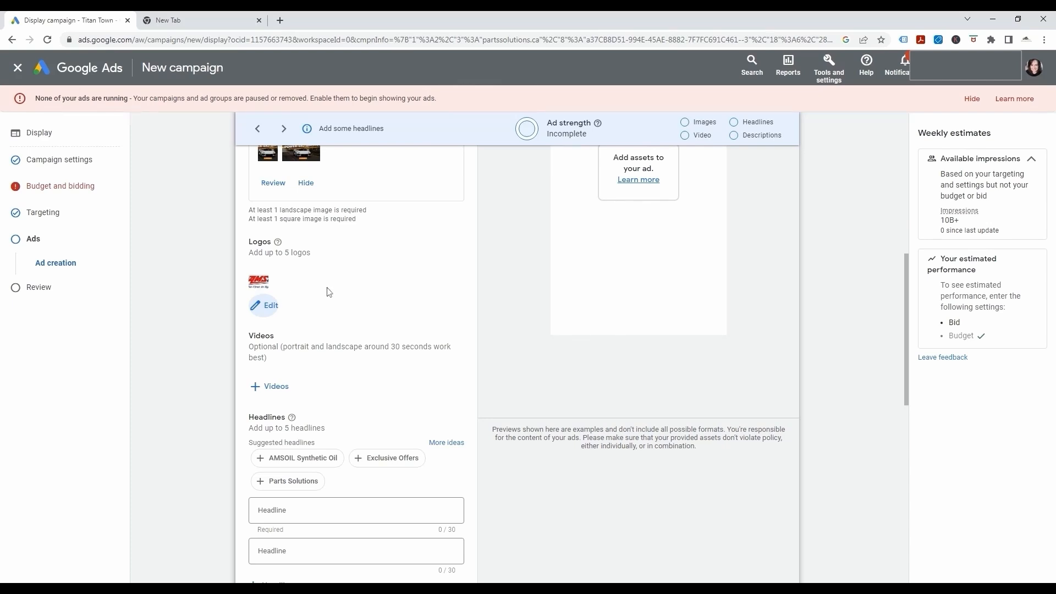
pyautogui.scroll(-3, 356, 310)
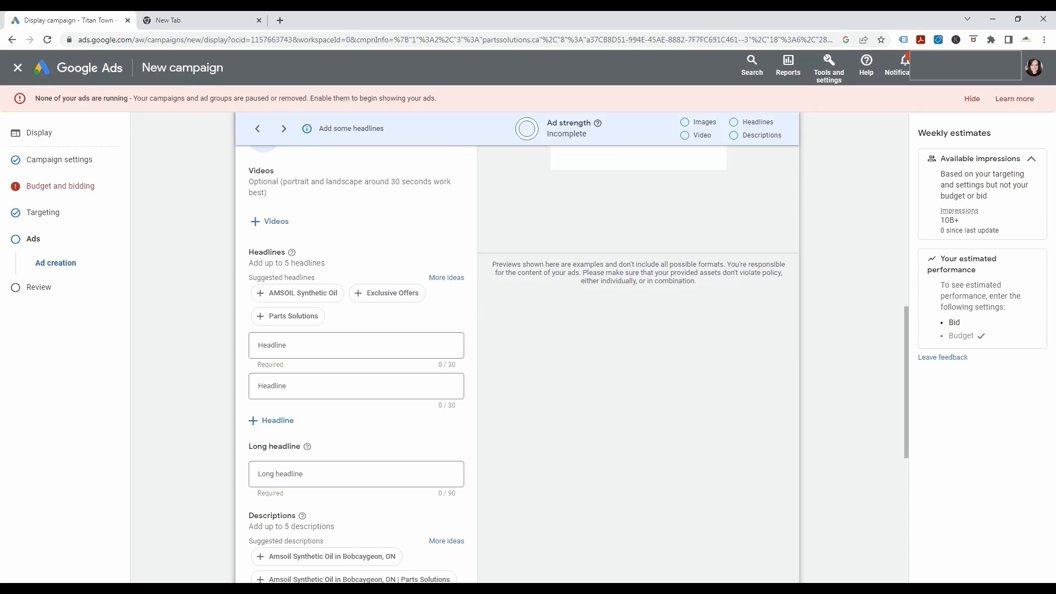
pyautogui.click(284, 344)
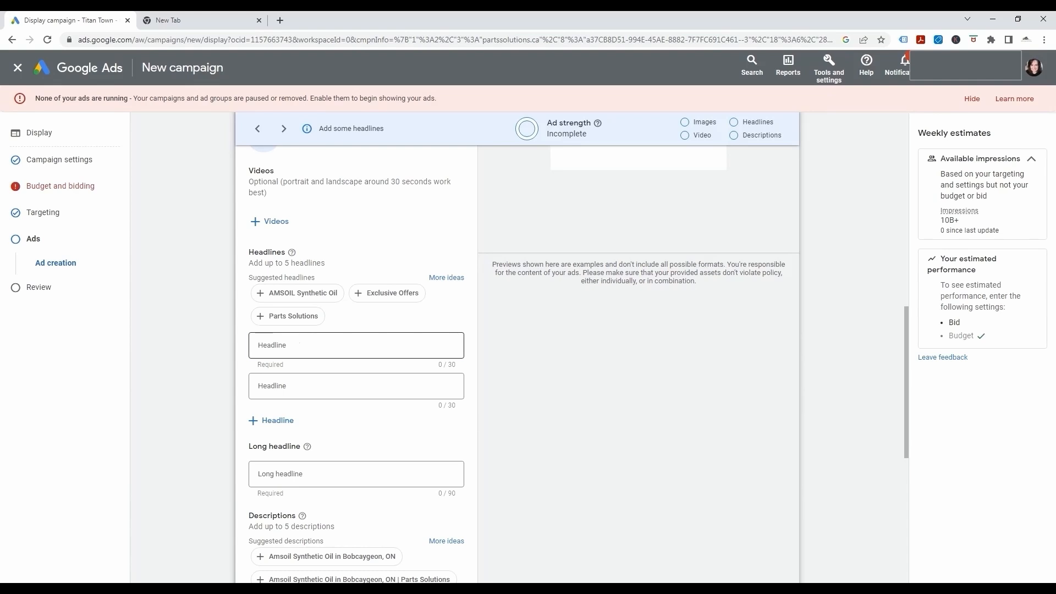
pyautogui.write('a')
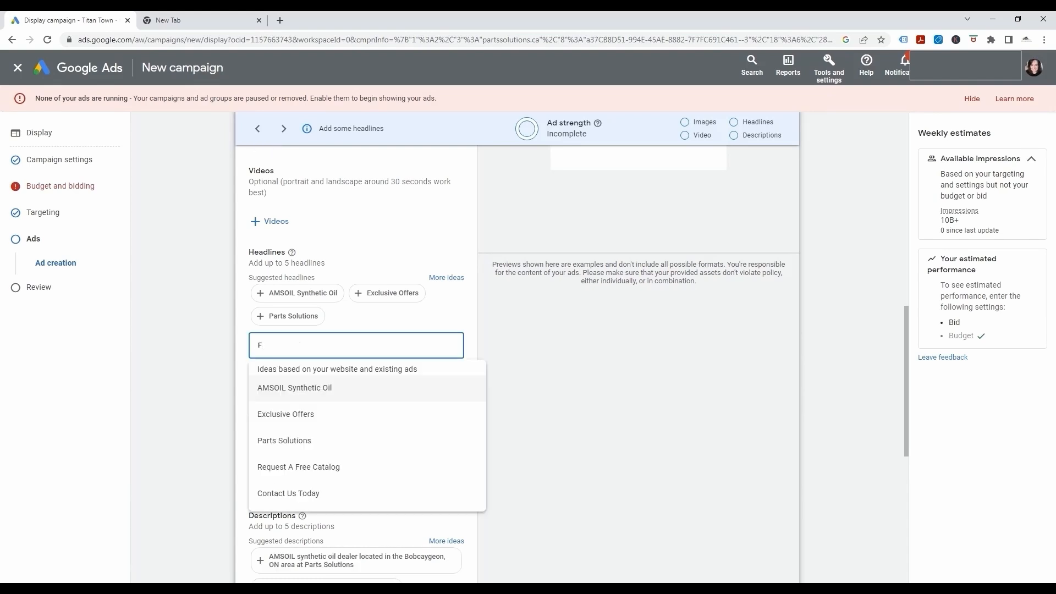
pyautogui.press('BackSpace')
pyautogui.write('T-Handle Screwdriver')
pyautogui.press('Return')
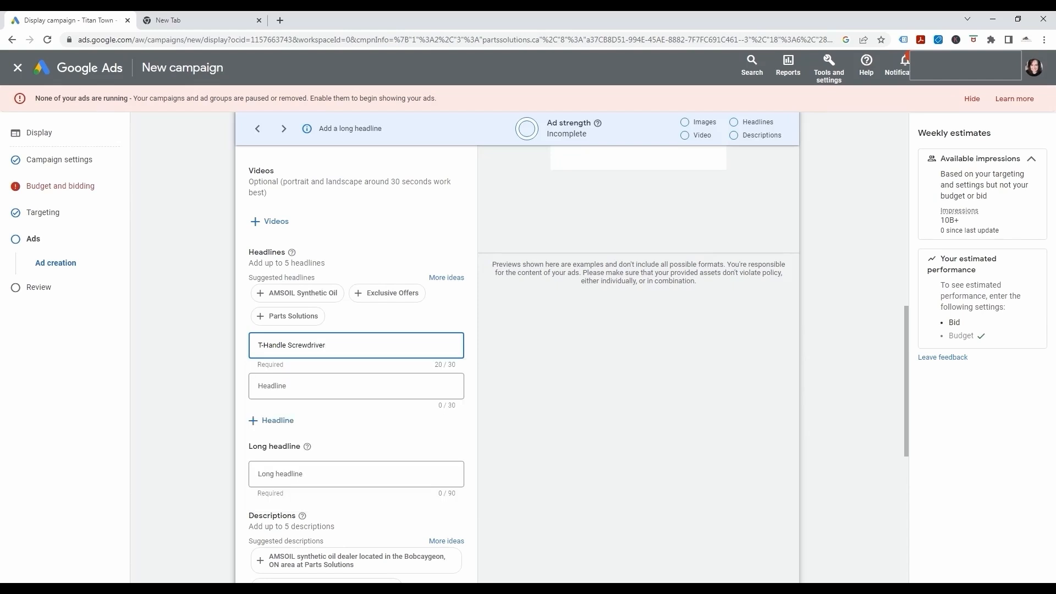
# Step: Add the word "Free" in front of the first headline's text
pyautogui.write('is th')
pyautogui.press('BackSpace')
pyautogui.press('BackSpace')
pyautogui.press('BackSpace')
pyautogui.press('BackSpace')
pyautogui.press('BackSpace')
pyautogui.write('Free')
pyautogui.press('End')
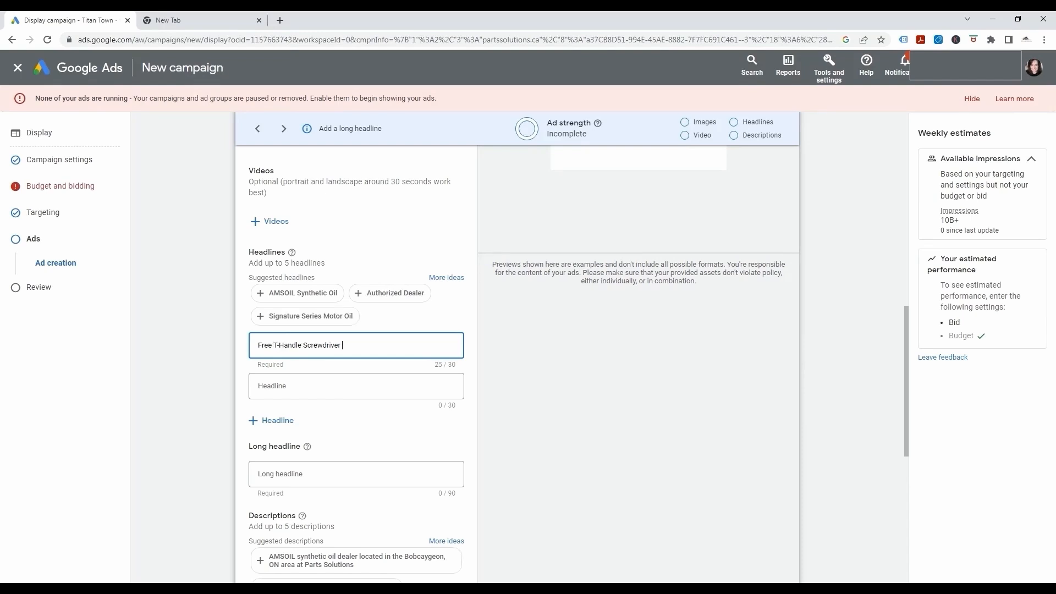
# Step: Try extending the first headline with "With $75 Order", and remove that addition again
pyautogui.write('With $75 Order')
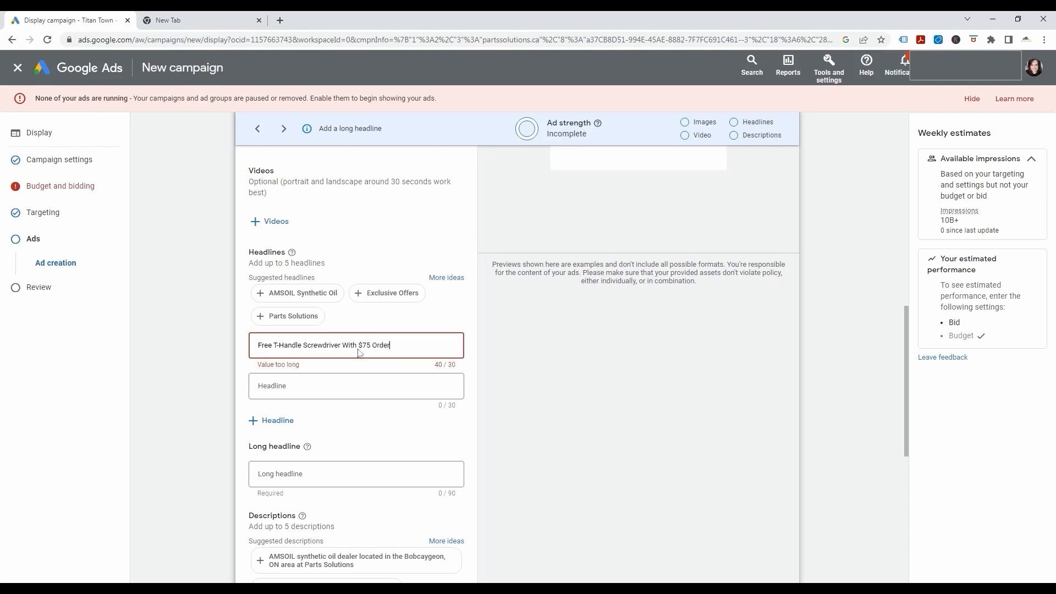
pyautogui.hotkey('shift', 'Left')
pyautogui.hotkey('shift', 'Left')
pyautogui.hotkey('shift', 'Left')
pyautogui.hotkey('shift', 'Left')
pyautogui.hotkey('shift', 'Left')
pyautogui.hotkey('shift', 'Left')
pyautogui.hotkey('shift', 'Left')
pyautogui.hotkey('shift', 'Left')
pyautogui.hotkey('shift', 'Left')
pyautogui.hotkey('shift', 'Left')
pyautogui.hotkey('shift', 'Left')
pyautogui.hotkey('shift', 'Left')
pyautogui.hotkey('shift', 'Left')
pyautogui.hotkey('shift', 'Left')
pyautogui.hotkey('shift', 'Left')
pyautogui.press('BackSpace')
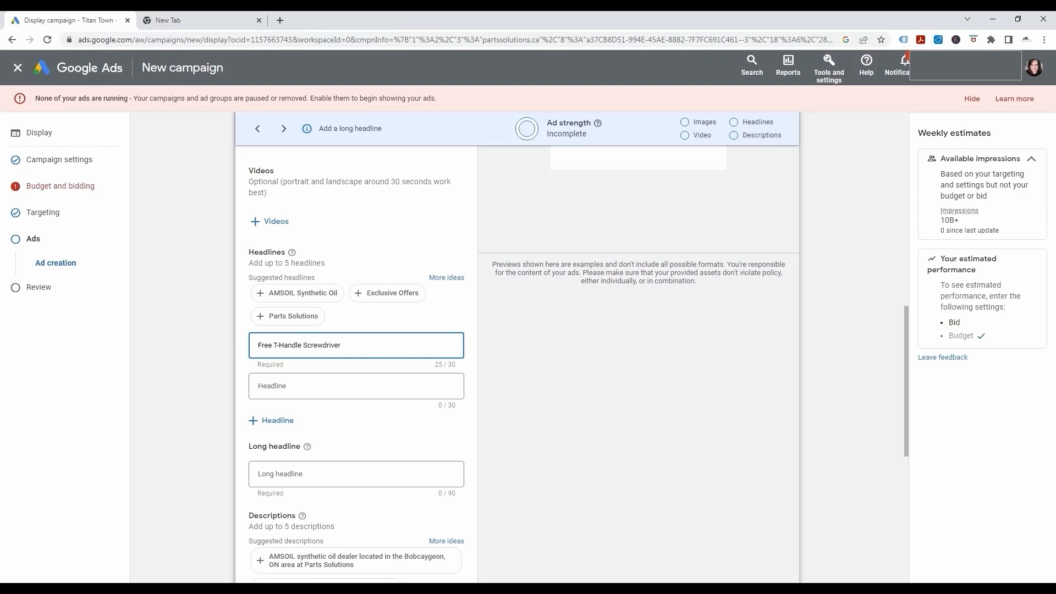
# Step: Add the suggested headline "AMSOIL Synthetic Oil" and enter "For Preferred Customers" as the third headline
pyautogui.scroll(-1, 356, 330)
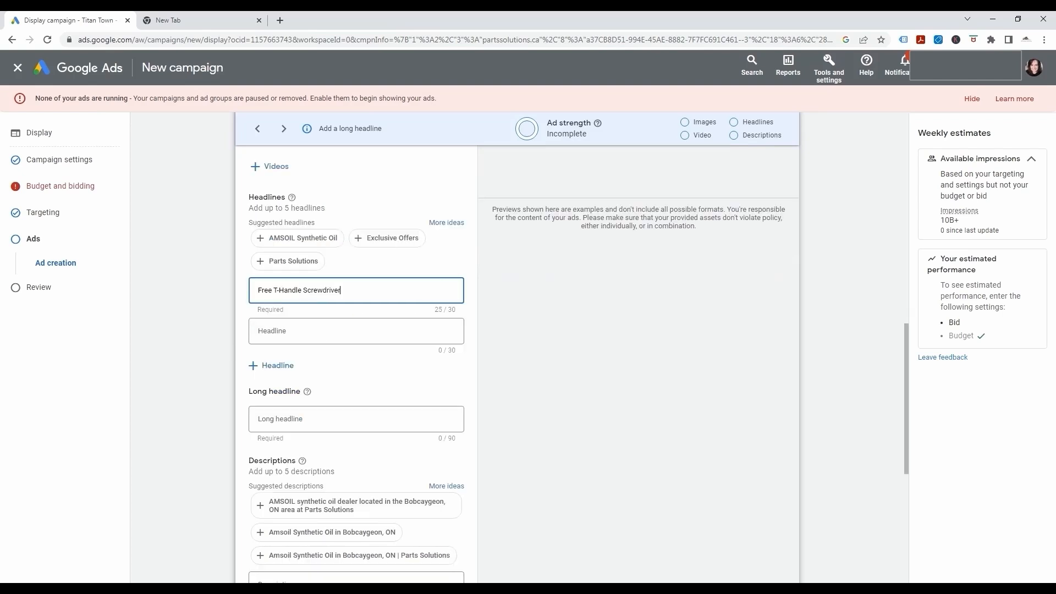
pyautogui.click(269, 244)
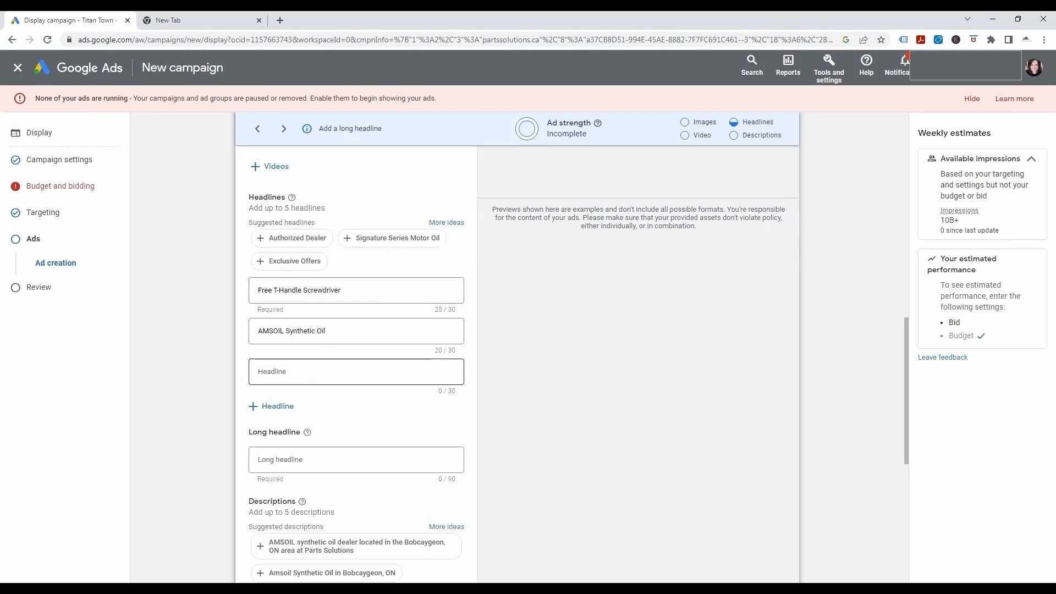
pyautogui.click(357, 372)
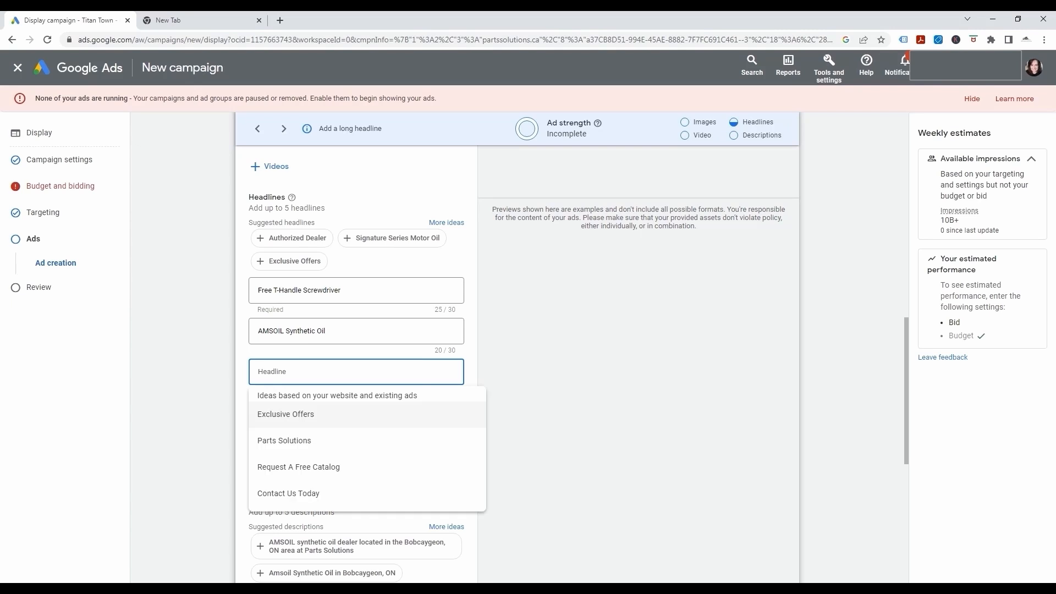
pyautogui.write('F')
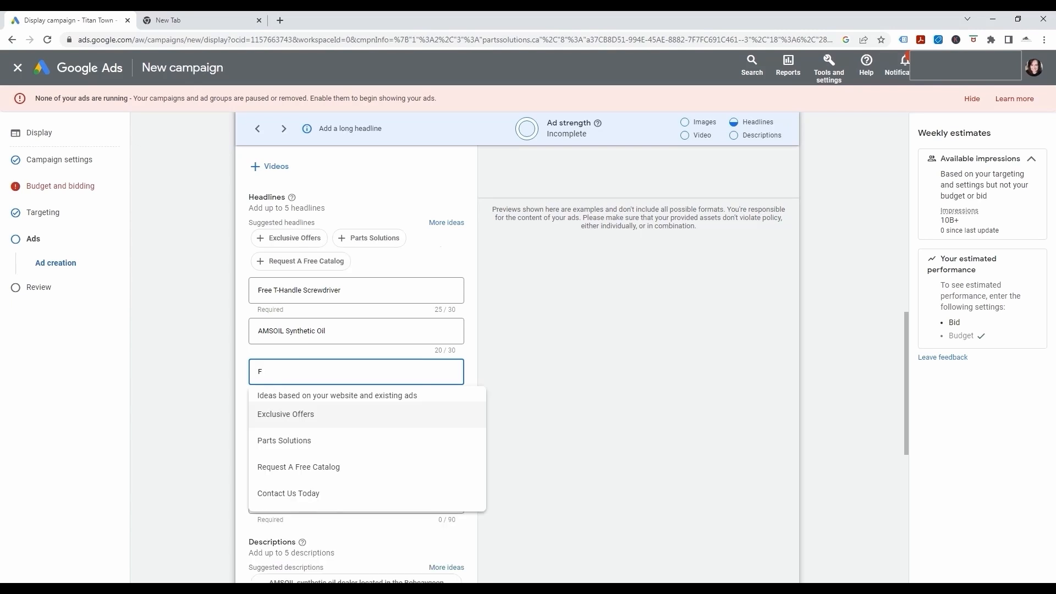
pyautogui.write('or Preferred Customers')
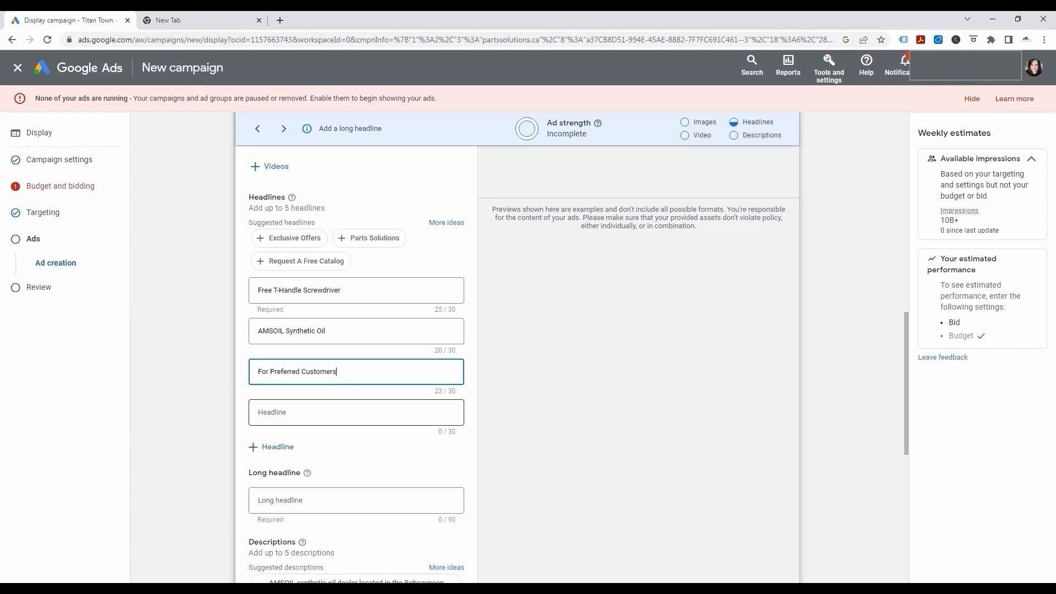
# Step: Enter "Exclusive Offer" as the ad's fourth headline
pyautogui.click(357, 413)
pyautogui.write('Ex')
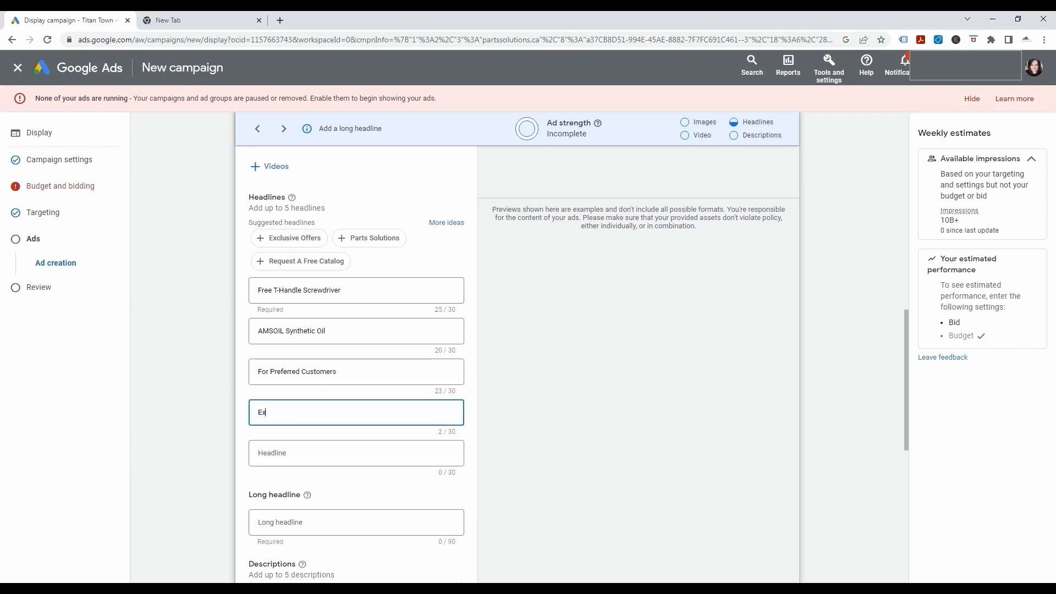
pyautogui.write('clusive Offer')
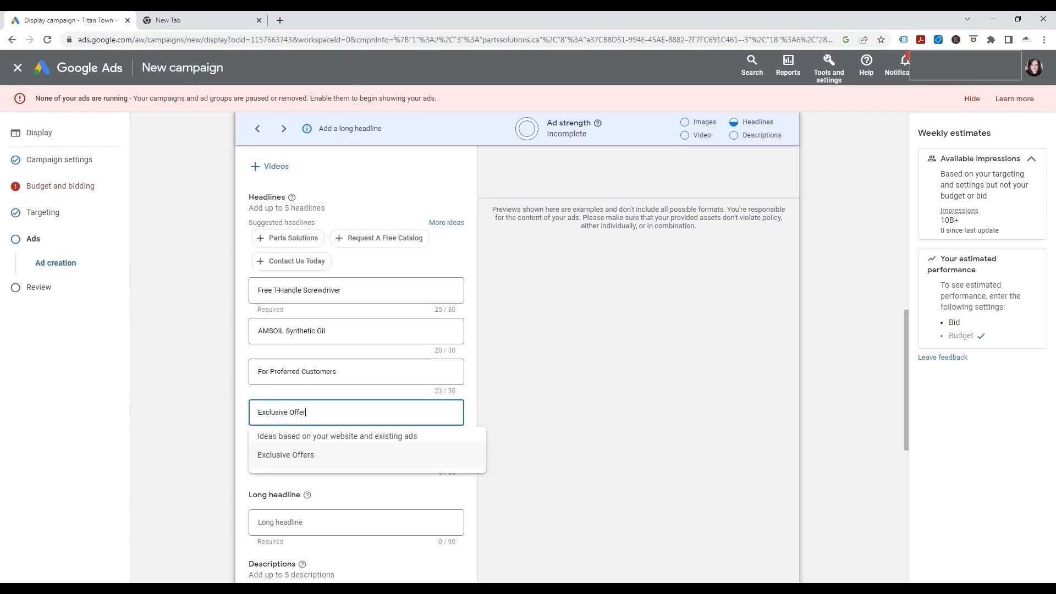
pyautogui.click(386, 493)
# Step: Enter "8-in1 T-Handle Screwdriver" as the ad's fifth headline
pyautogui.click(344, 460)
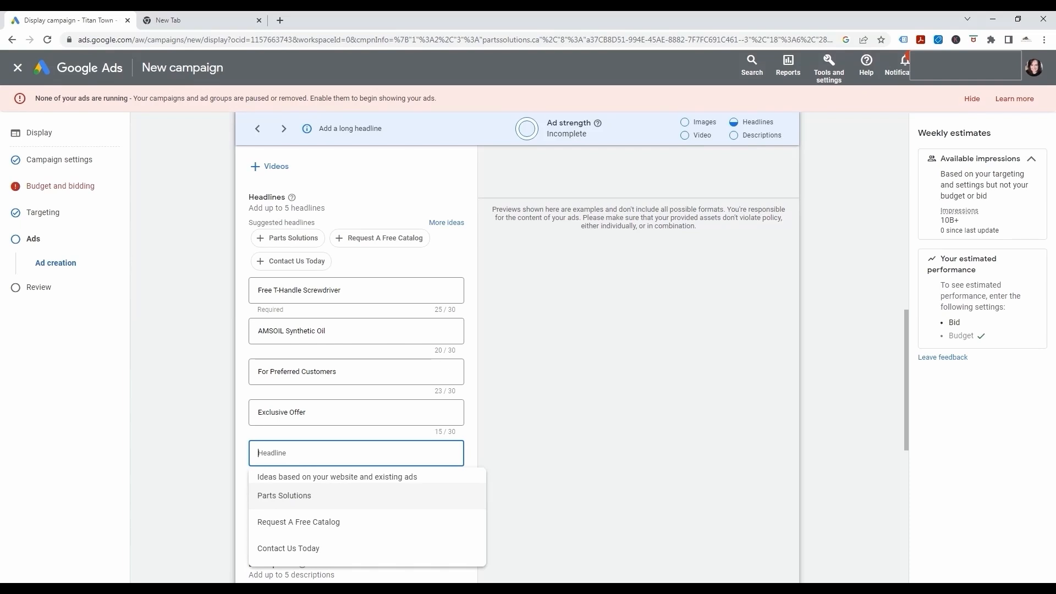
pyautogui.write('8-')
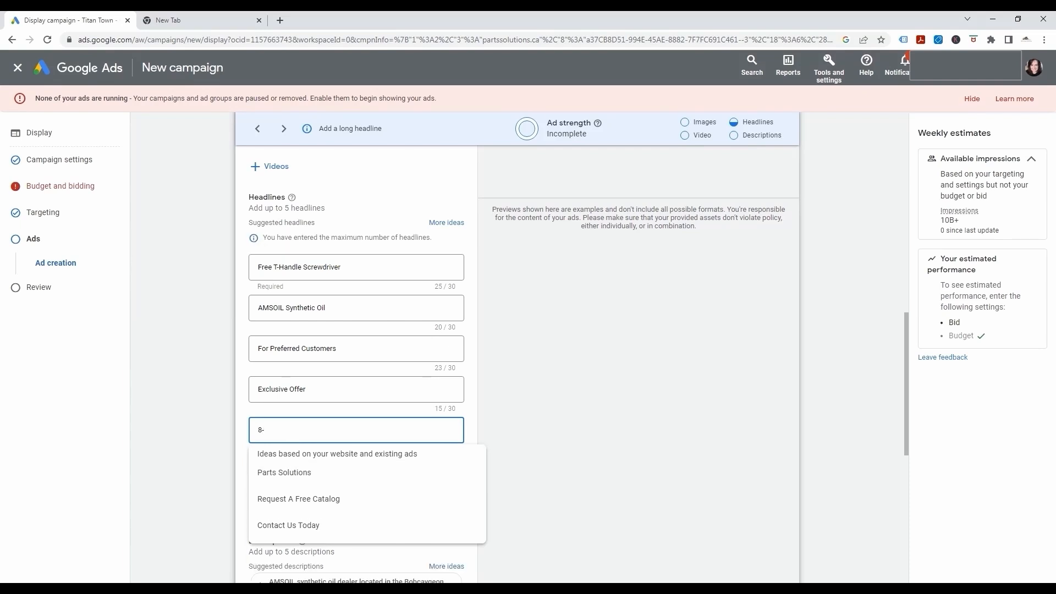
pyautogui.write('in1')
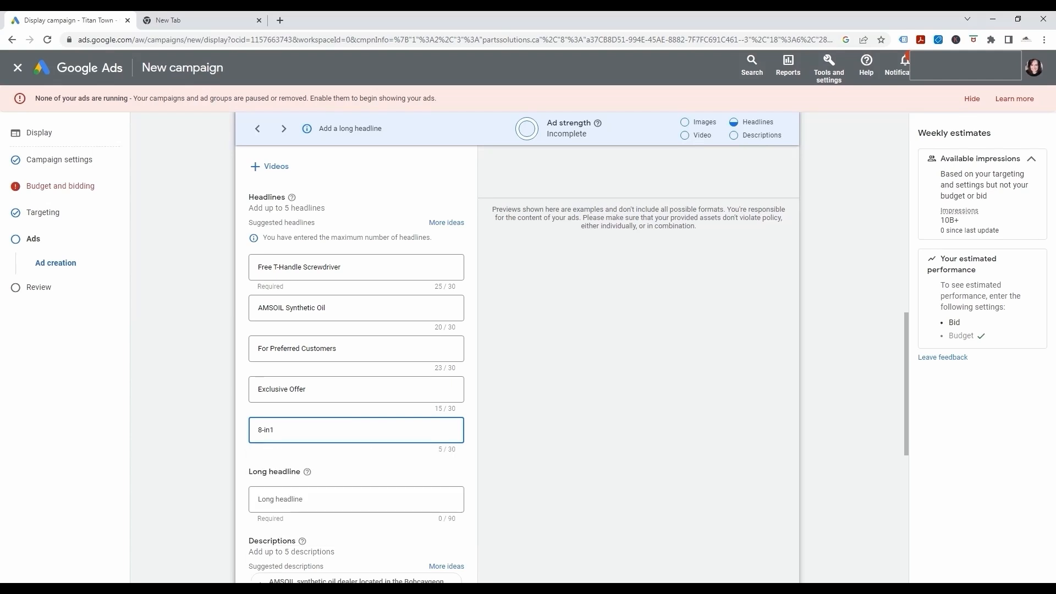
pyautogui.write(' T')
pyautogui.write('0')
pyautogui.write('-Handlre')
pyautogui.press('BackSpace')
pyautogui.press('BackSpace')
pyautogui.write('e')
pyautogui.click(278, 430)
pyautogui.press('Delete')
pyautogui.write('Screwdriver')
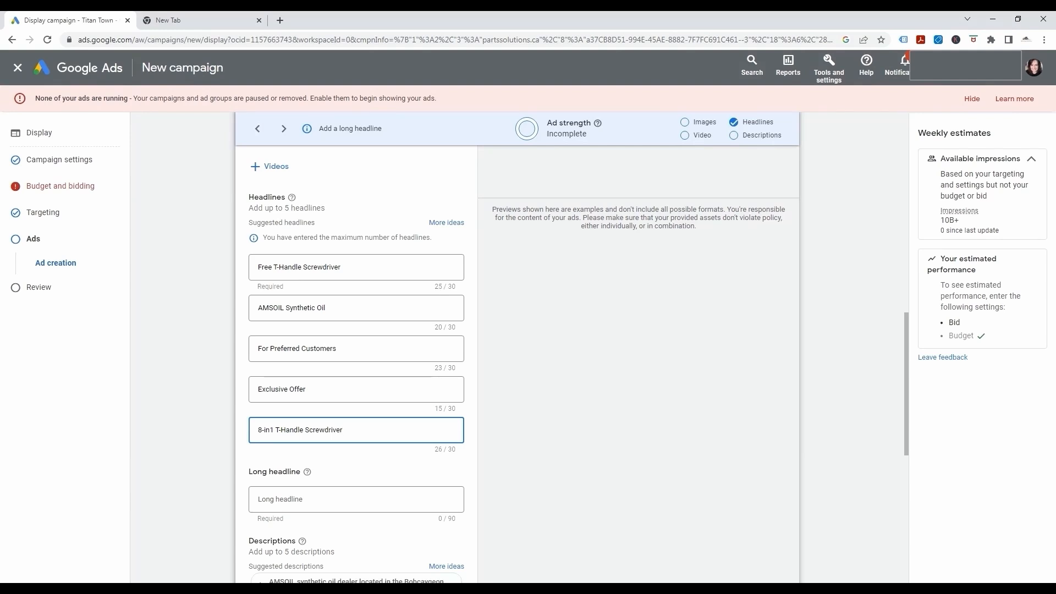
# Step: Put "Free" in front of the fifth headline and remove its hyphen after the 8, making it "Free 8in1 T-Handle Screwdriver"
pyautogui.scroll(-1, 259, 443)
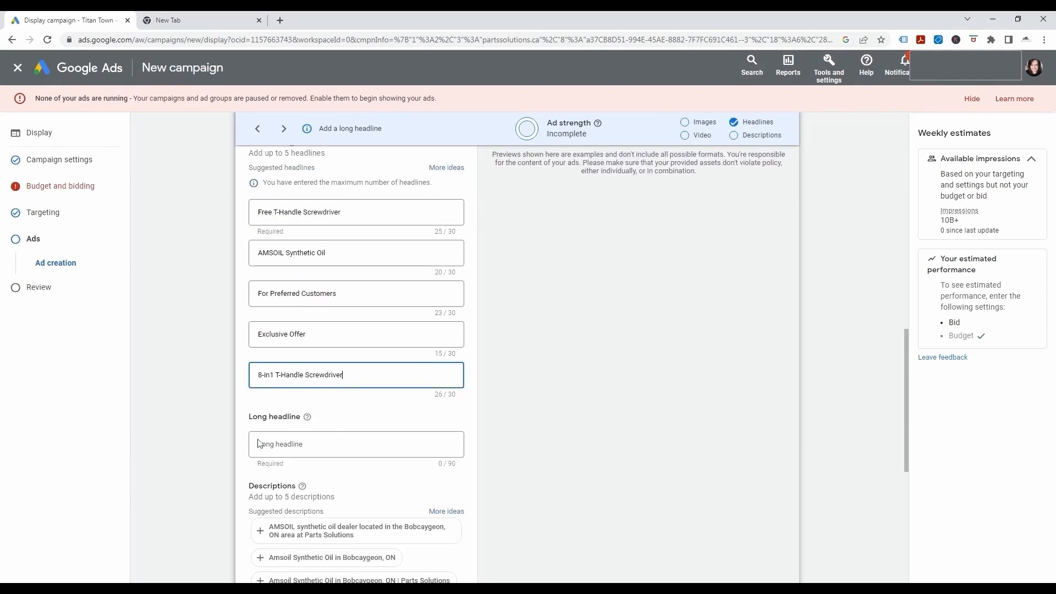
pyautogui.click(258, 376)
pyautogui.write('Free')
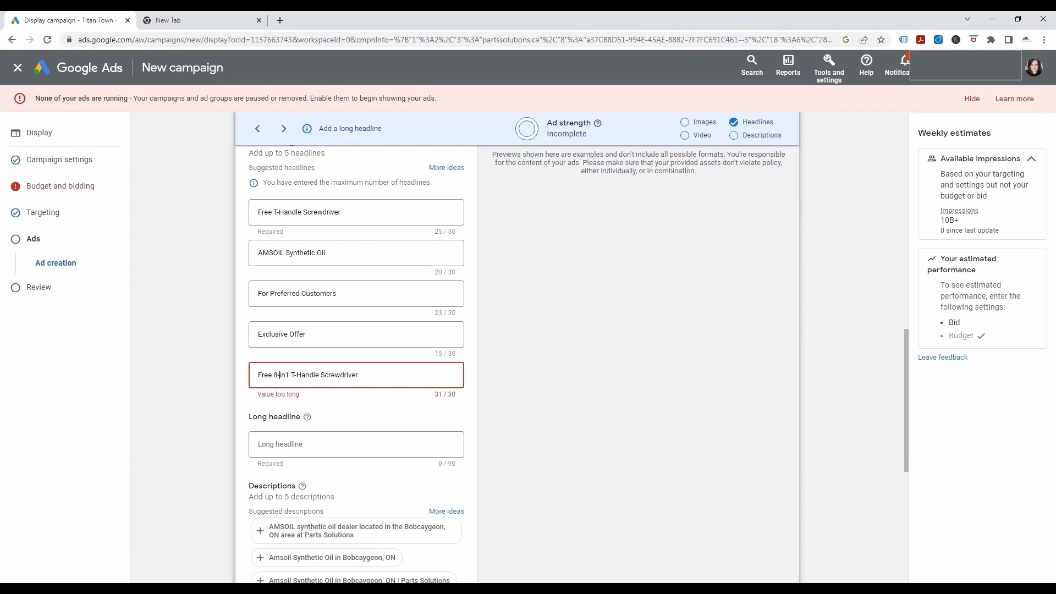
pyautogui.press('Right')
pyautogui.press('Delete')
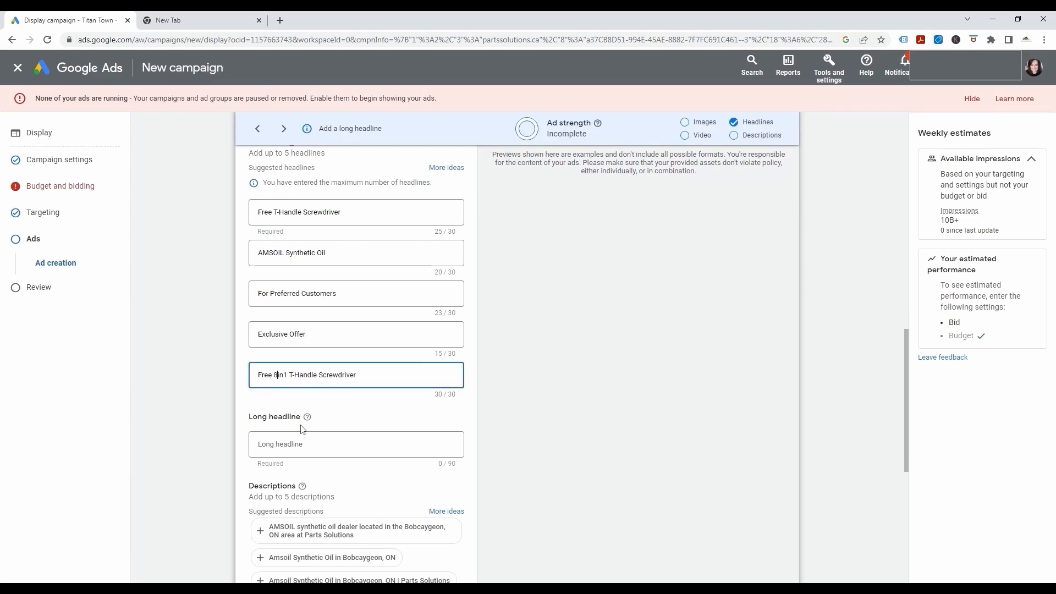
# Step: Fill the long headline with a copy of the first headline, "Free T-Handle Screwdriver"
pyautogui.click(302, 444)
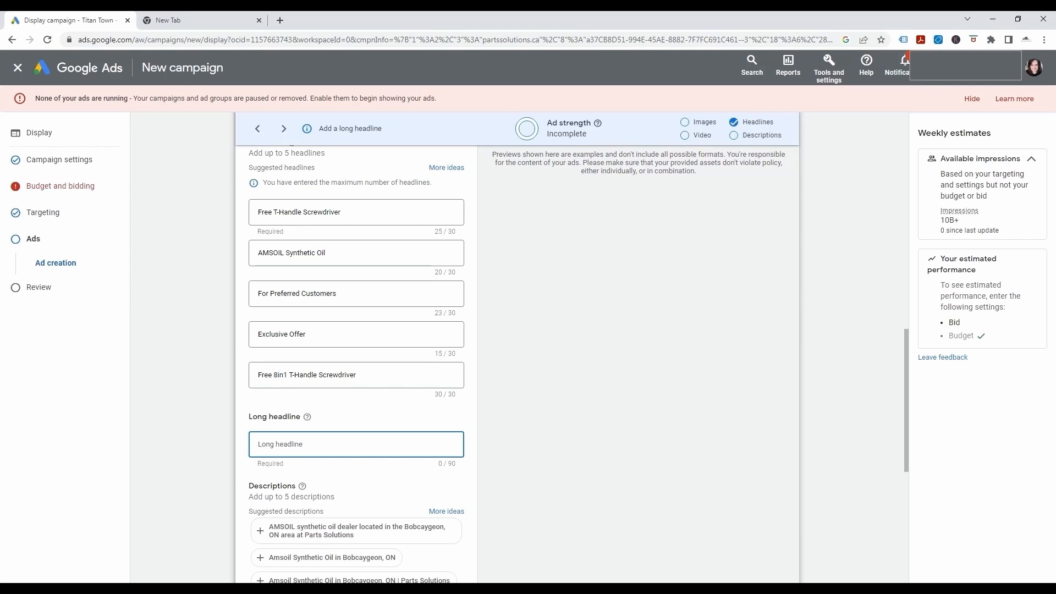
pyautogui.write('Free')
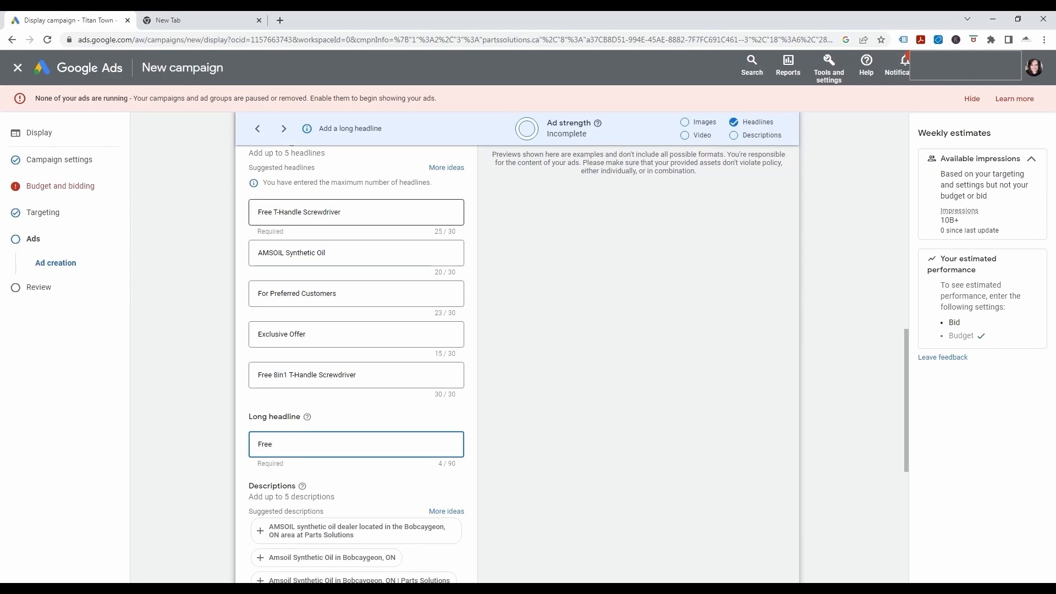
pyautogui.tripleClick(311, 212)
pyautogui.hotkey('ctrl', 'c')
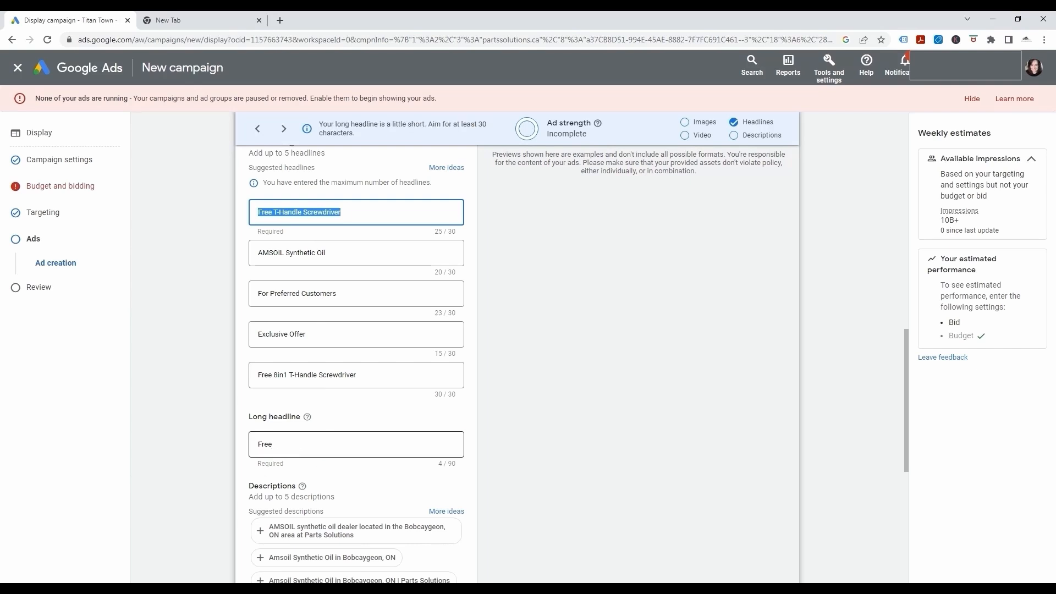
pyautogui.doubleClick(260, 445)
pyautogui.click(260, 445)
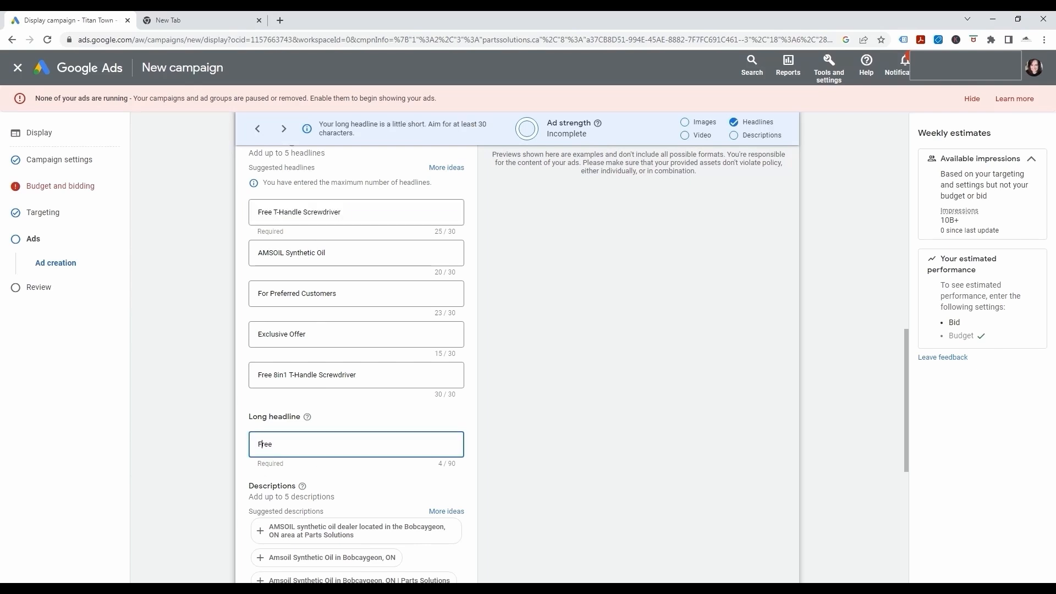
pyautogui.doubleClick(263, 444)
pyautogui.hotkey('ctrl', 'v')
# Step: Extend the long headline to read "Free 8-in-1 T-Handle Screwdriver With $75 Purchase"
pyautogui.write('For')
pyautogui.press('BackSpace')
pyautogui.write('With ')
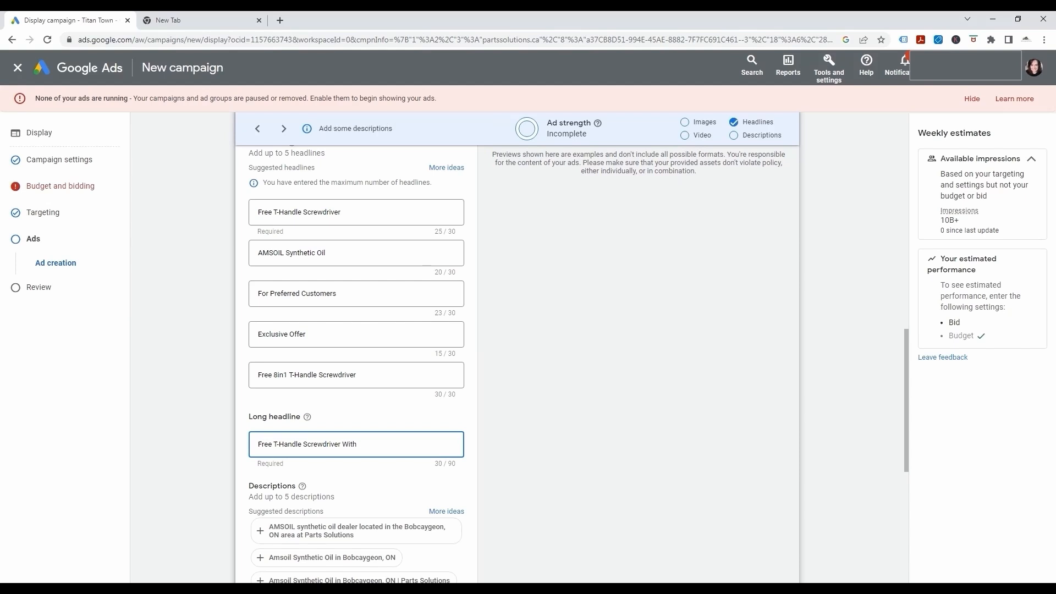
pyautogui.write(' $75 Purchase')
pyautogui.write('8i')
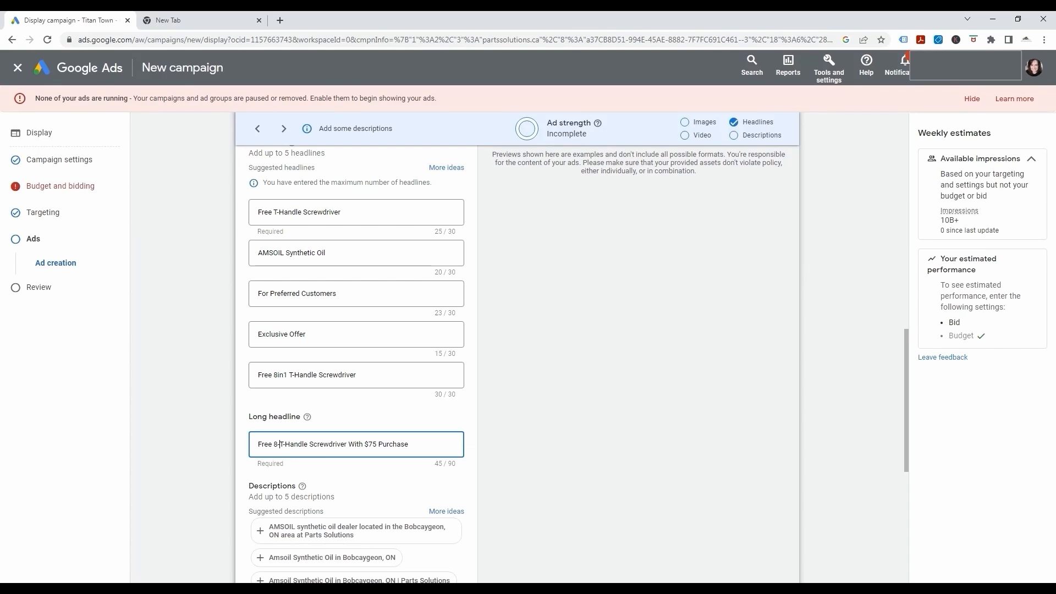
pyautogui.write('in-1')
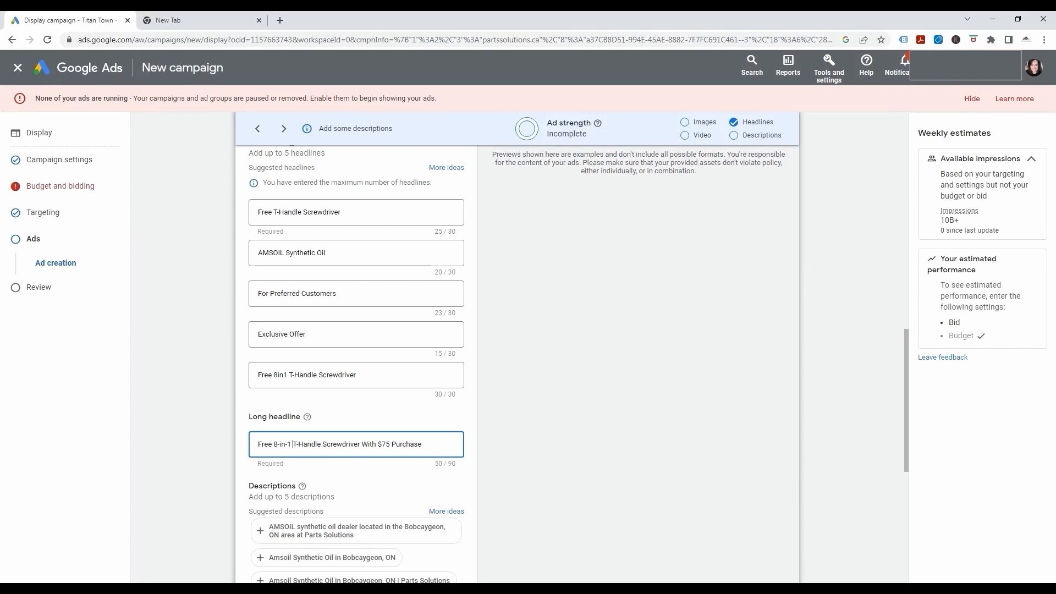
# Step: Reuse the long headline's text, "Free 8-in-1 T-Handle Screwdriver With $75 Purchase", as the ad's first description
pyautogui.scroll(-1, 332, 481)
pyautogui.scroll(-1, 341, 472)
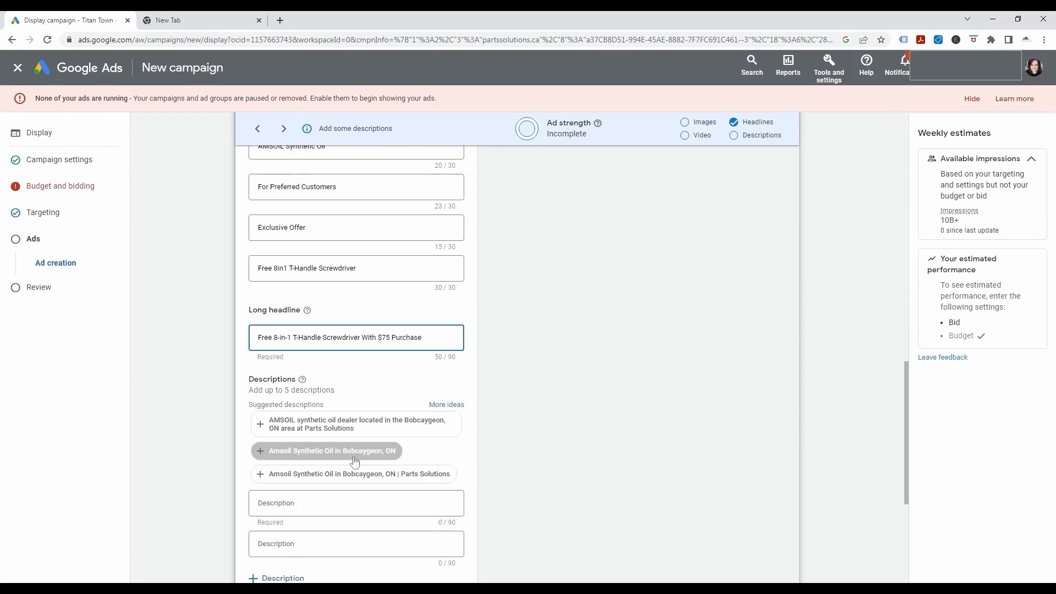
pyautogui.scroll(-1, 326, 465)
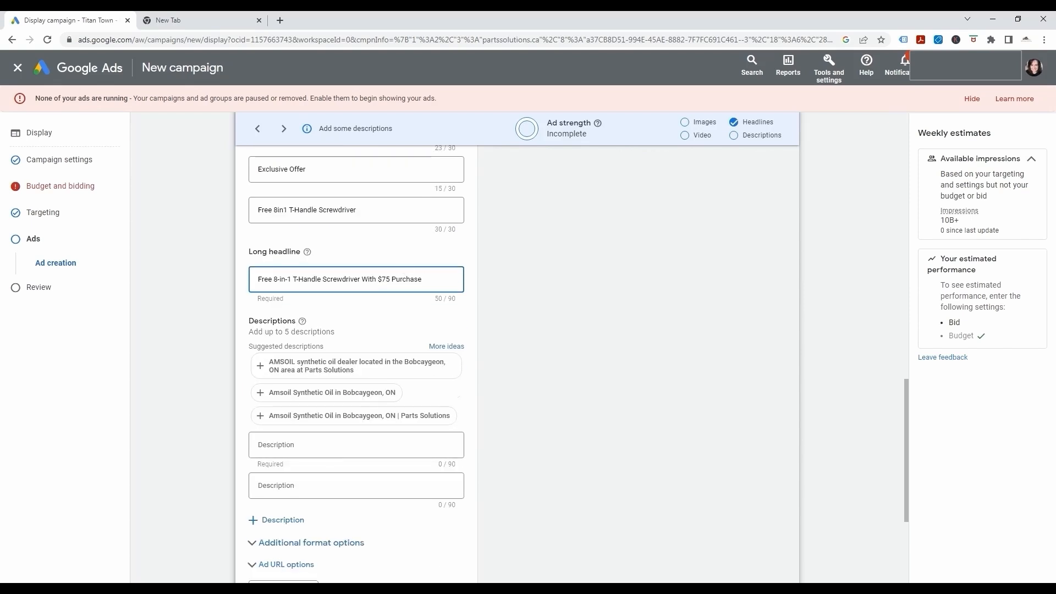
pyautogui.moveTo(424, 279); pyautogui.dragTo(252, 281)
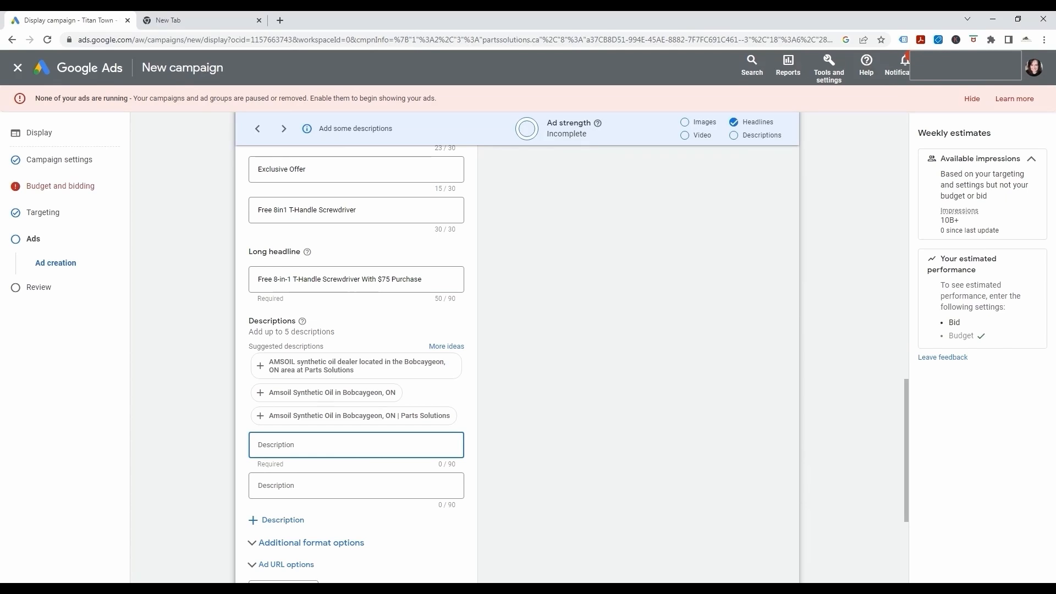
pyautogui.write('Free 8-in-1 T-Handle Screwdriver With $75 Purchase')
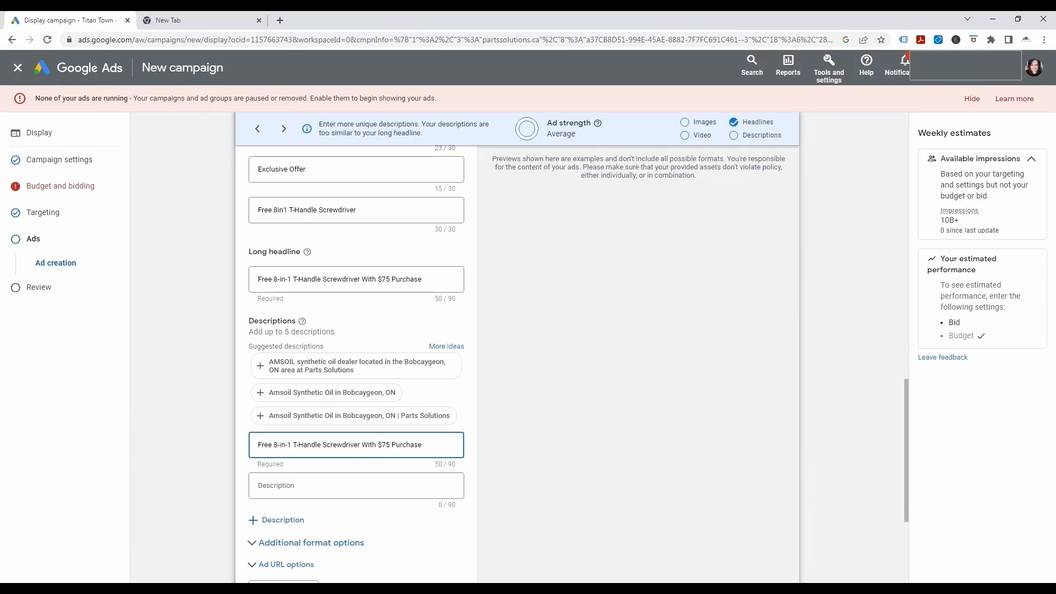
# Step: Add "For Preferred Customers" to the first description, placing it after a period at the end of the text rather than in front
pyautogui.press('Home')
pyautogui.write('For ')
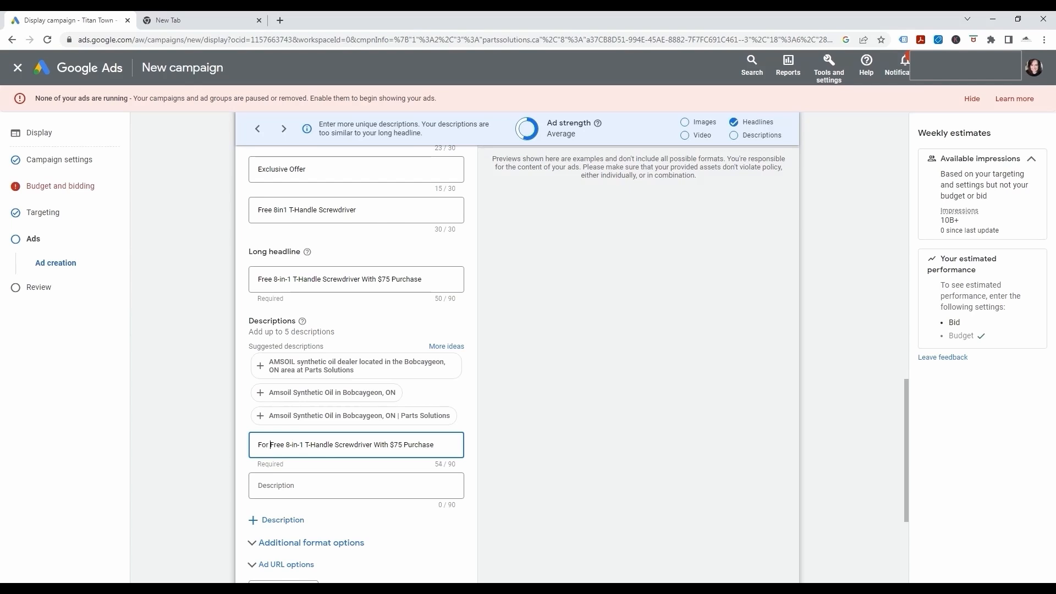
pyautogui.write('Preferred Customers')
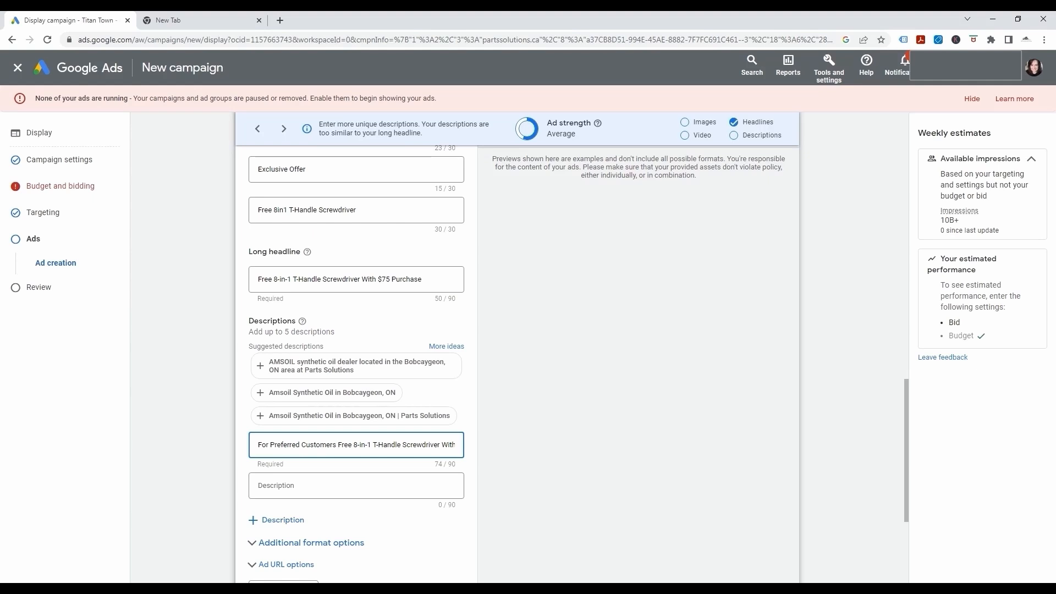
pyautogui.hotkey('shift', 'Home')
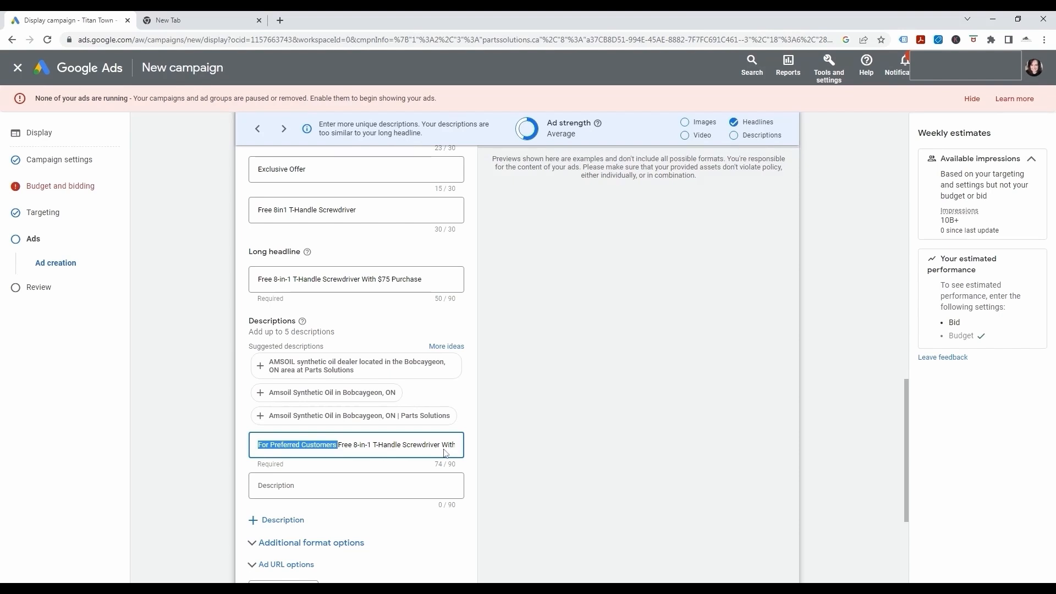
pyautogui.press('BackSpace')
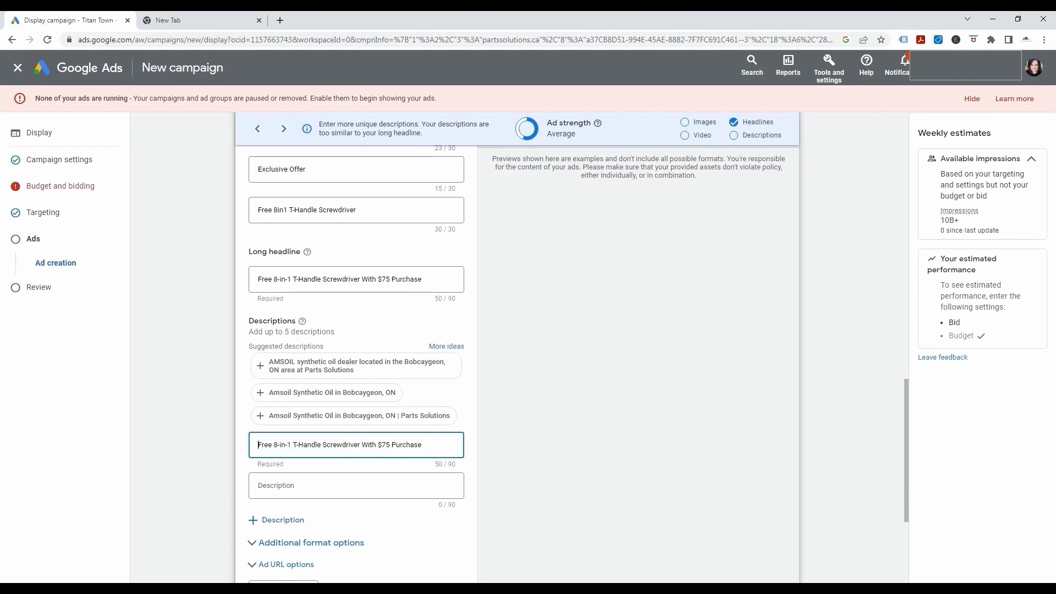
pyautogui.write('. For Preferred Customers')
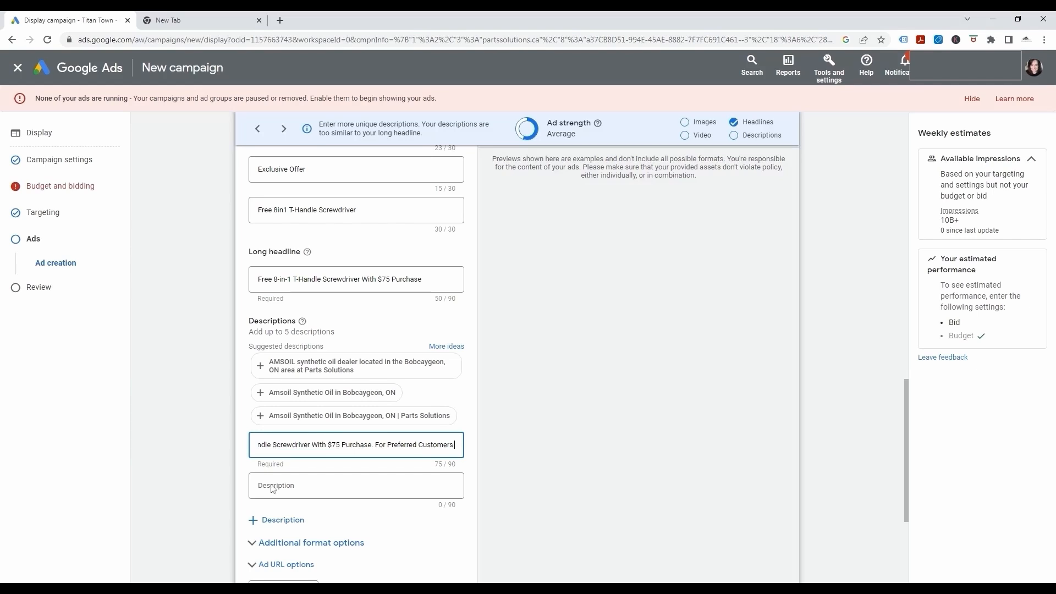
# Step: Add the suggested description about the AMSOIL synthetic oil dealer in the Bobcaygeon, ON area as second description, and capitalize the "S" of "Synthetic"
pyautogui.click(282, 365)
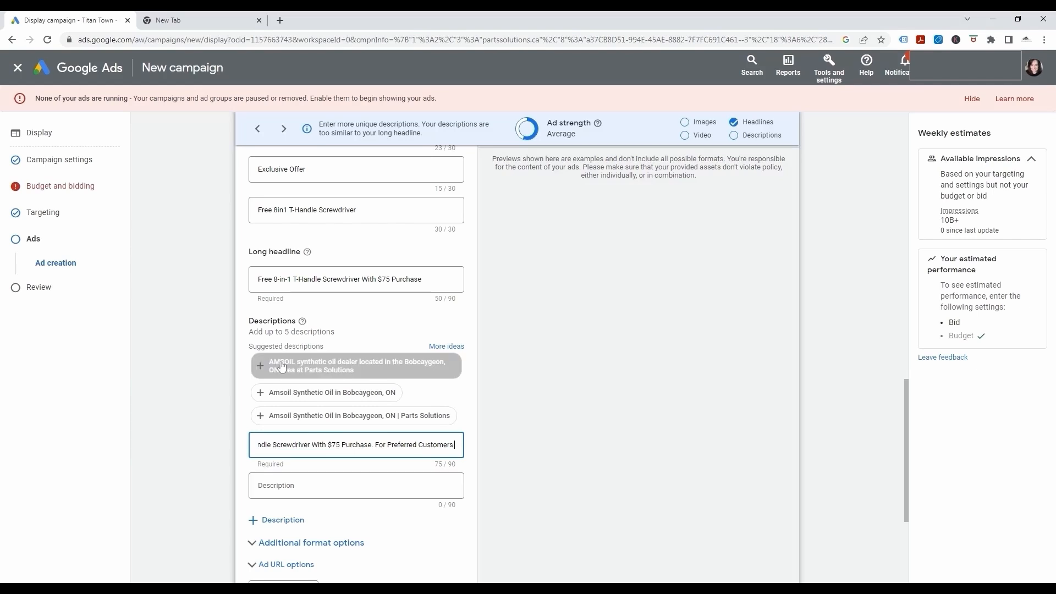
pyautogui.click(261, 370)
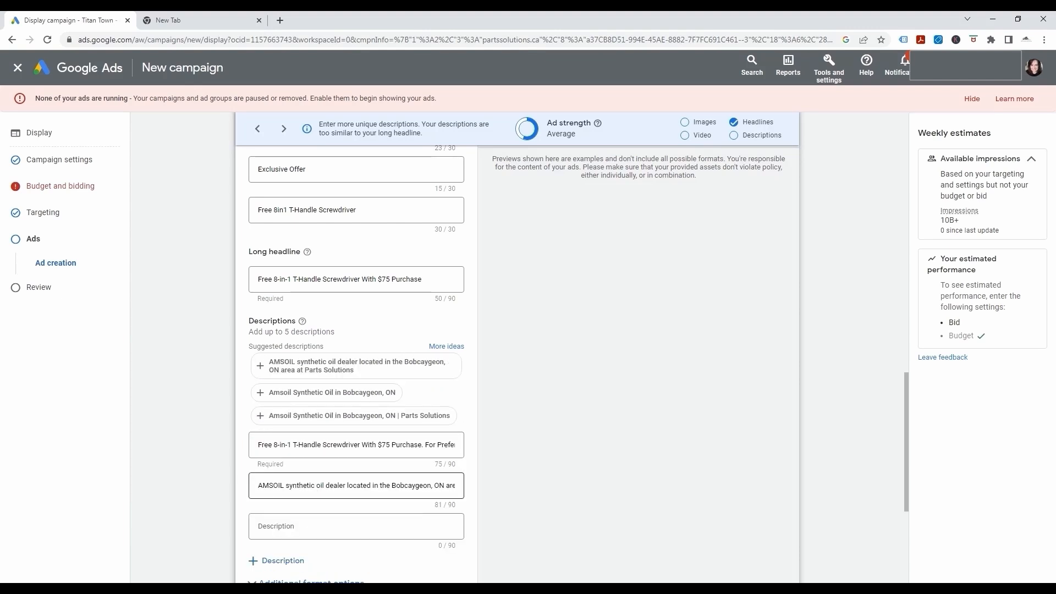
pyautogui.click(287, 485)
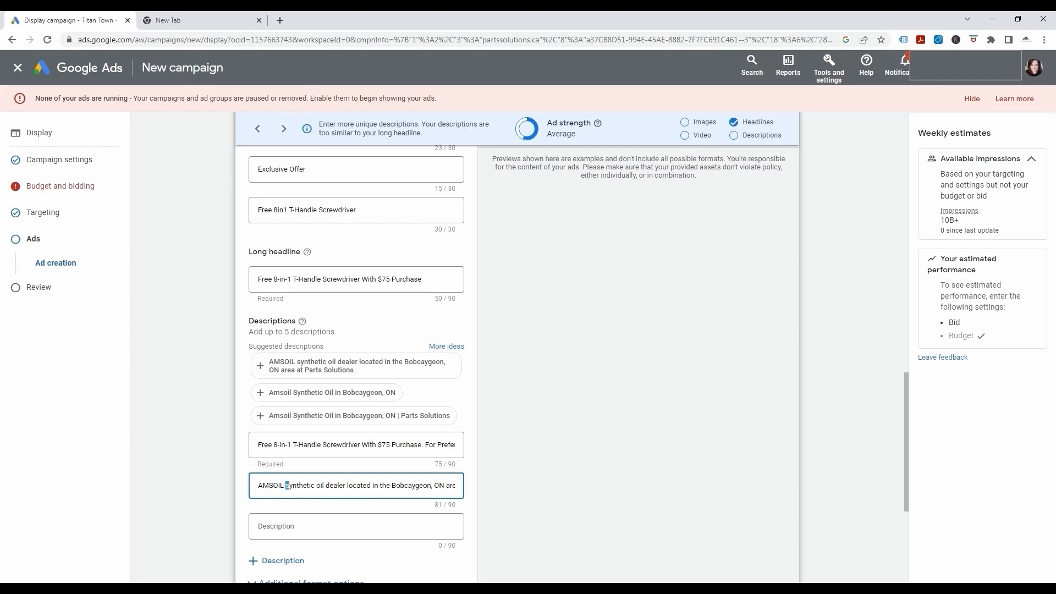
pyautogui.write('S')
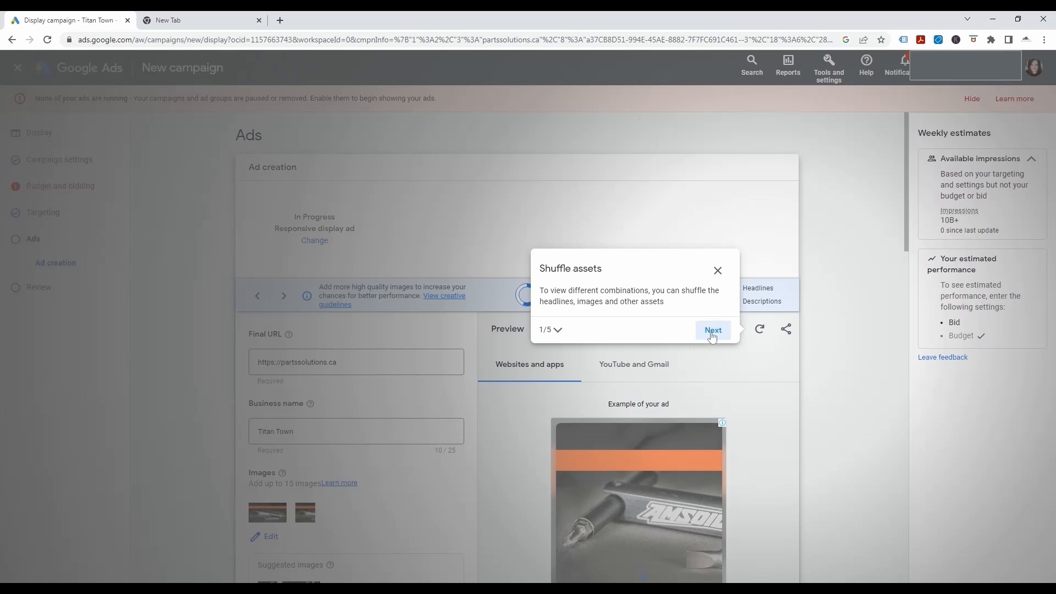
# Step: Dismiss the preview guide's tips, leave the guide, and examine the ad preview with its example formats and assets
pyautogui.click(718, 272)
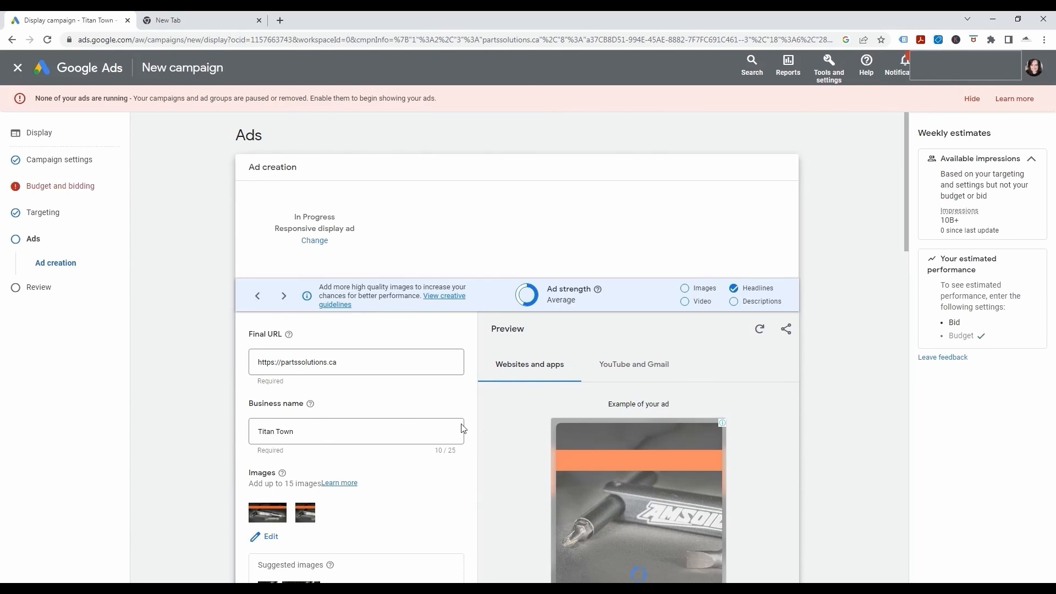
pyautogui.scroll(-2, 806, 421)
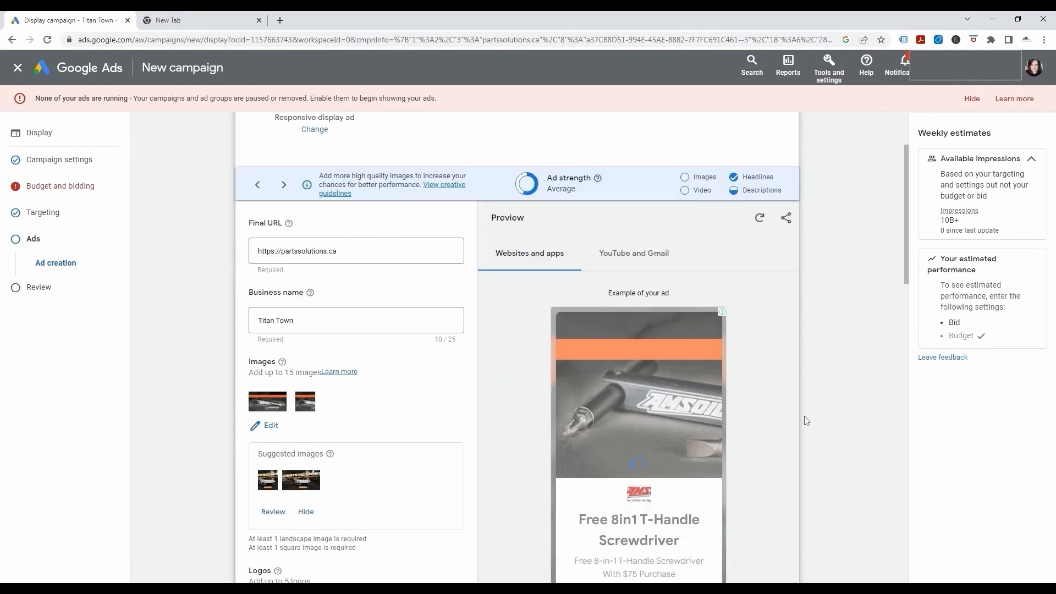
pyautogui.scroll(-1, 806, 421)
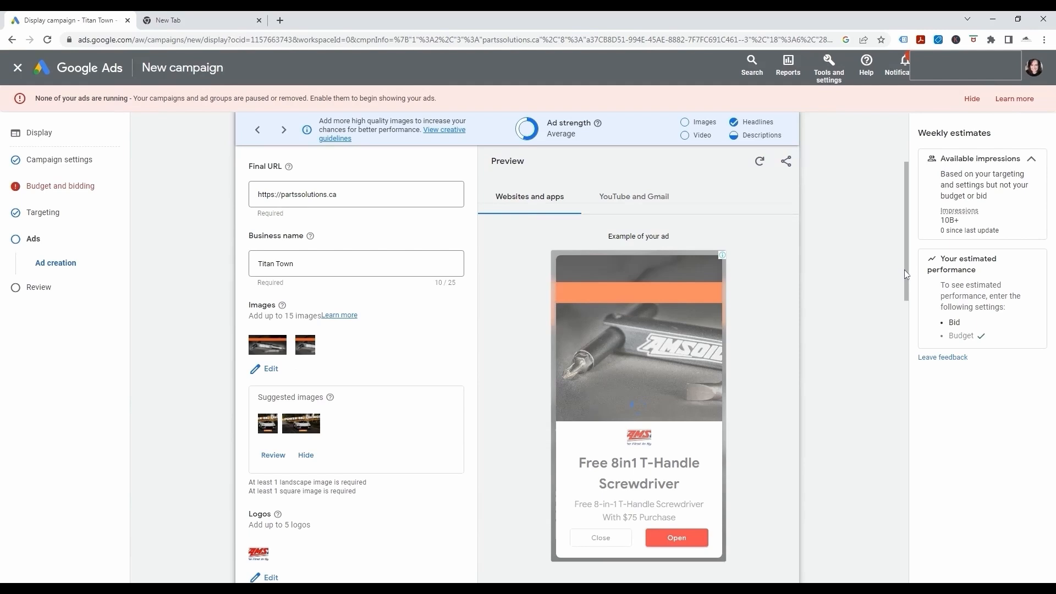
pyautogui.scroll(-1, 574, 301)
pyautogui.scroll(-4, 453, 341)
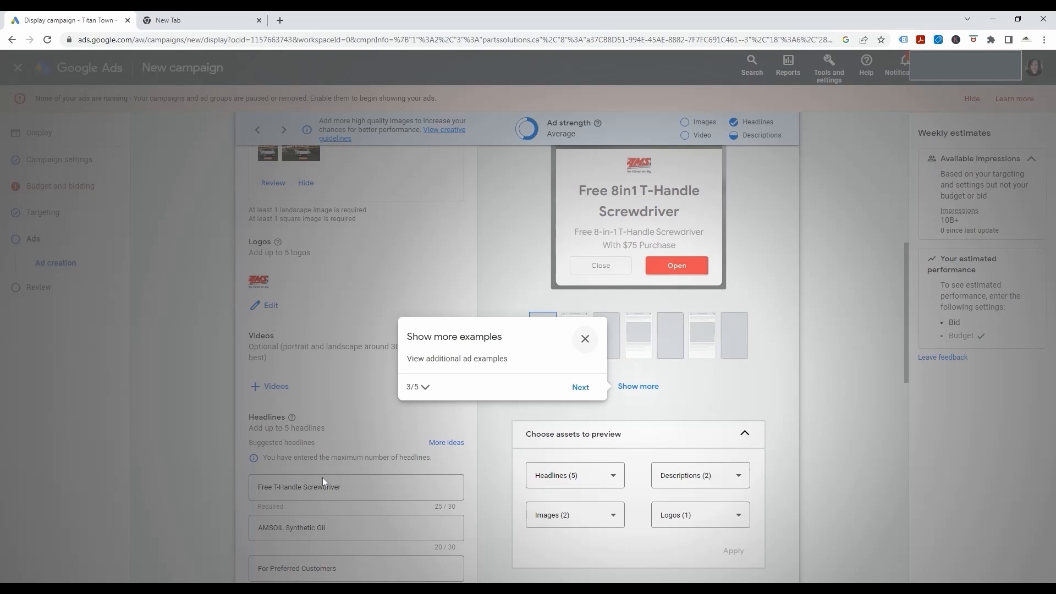
pyautogui.click(585, 340)
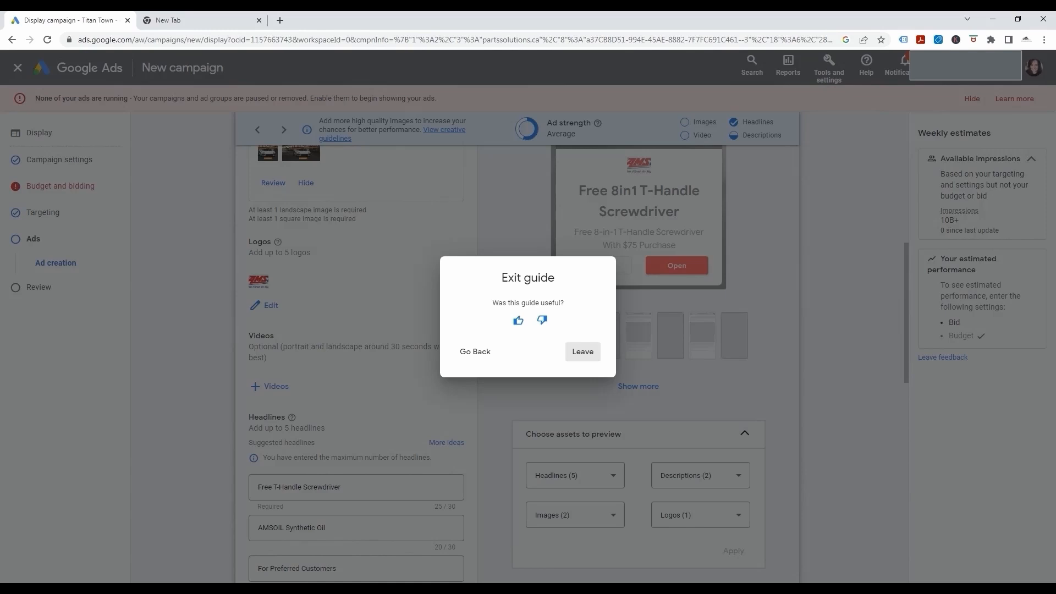
pyautogui.click(583, 352)
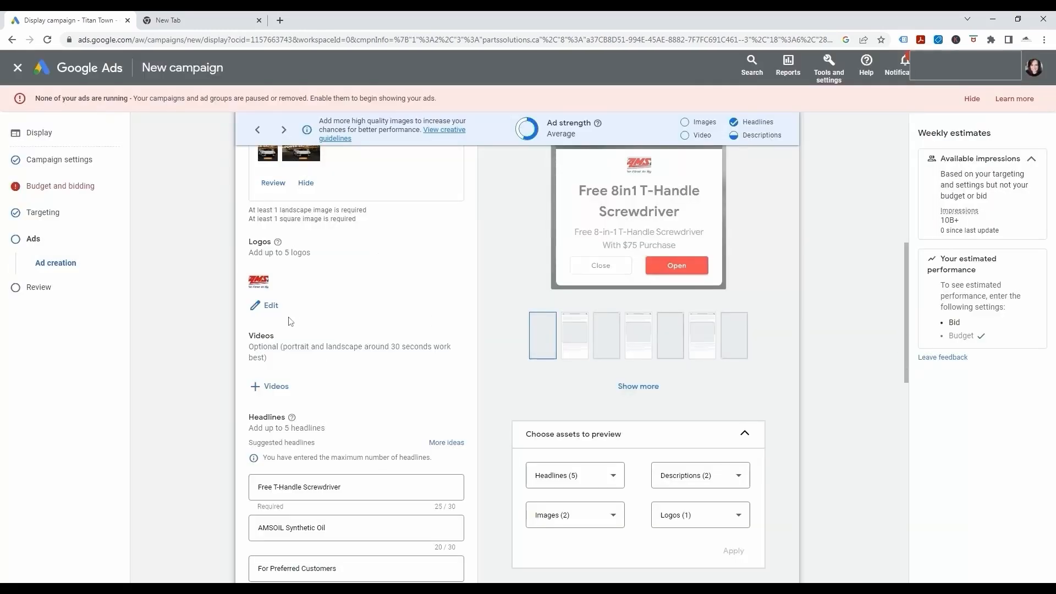
# Step: Capitalize the remaining words of the second description so it reads "AMSOIL Synthetic Oil Dealer Located In The Bobcaygeon, ON Area At Parts Solutions"
pyautogui.scroll(-5, 306, 390)
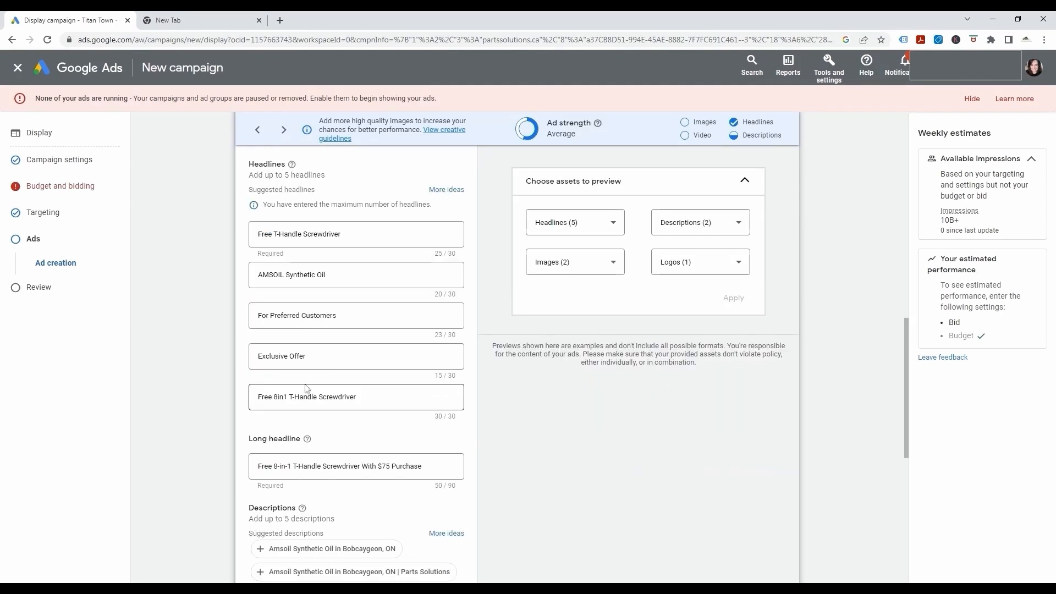
pyautogui.scroll(-6, 306, 390)
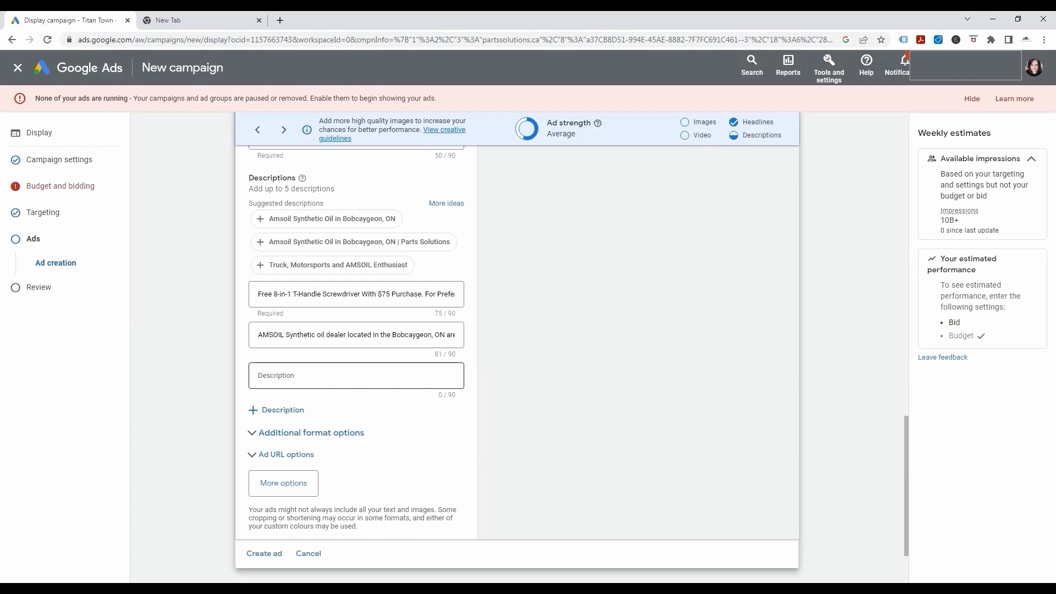
pyautogui.click(322, 335)
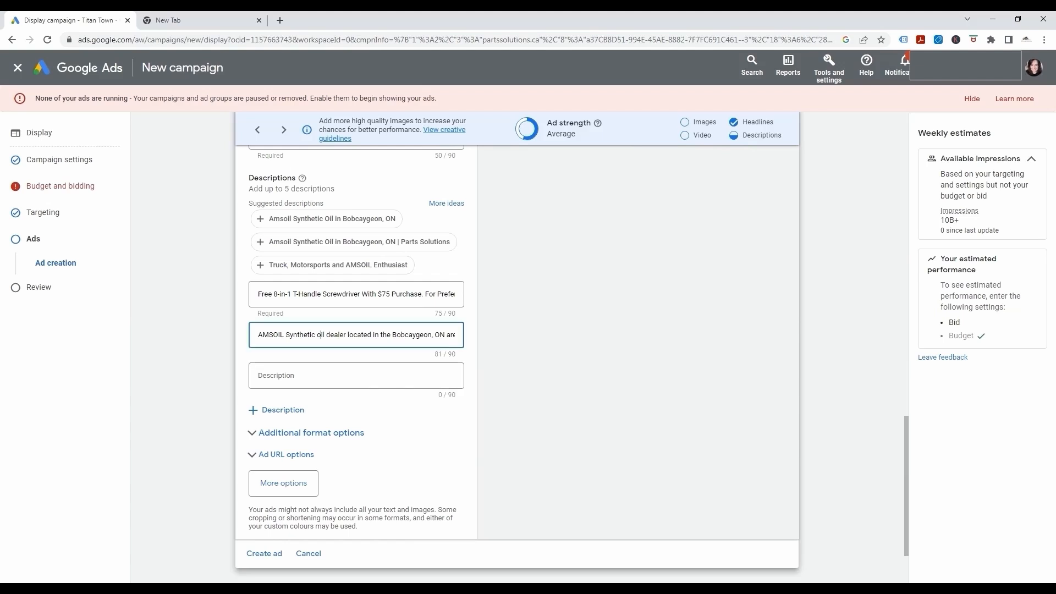
pyautogui.moveTo(321, 334); pyautogui.dragTo(447, 335)
pyautogui.write('ODLTAA')
pyautogui.click(456, 336)
pyautogui.press('End')
# Step: Add "Promo Code: PC0123TTS" as the ad's third description
pyautogui.click(278, 378)
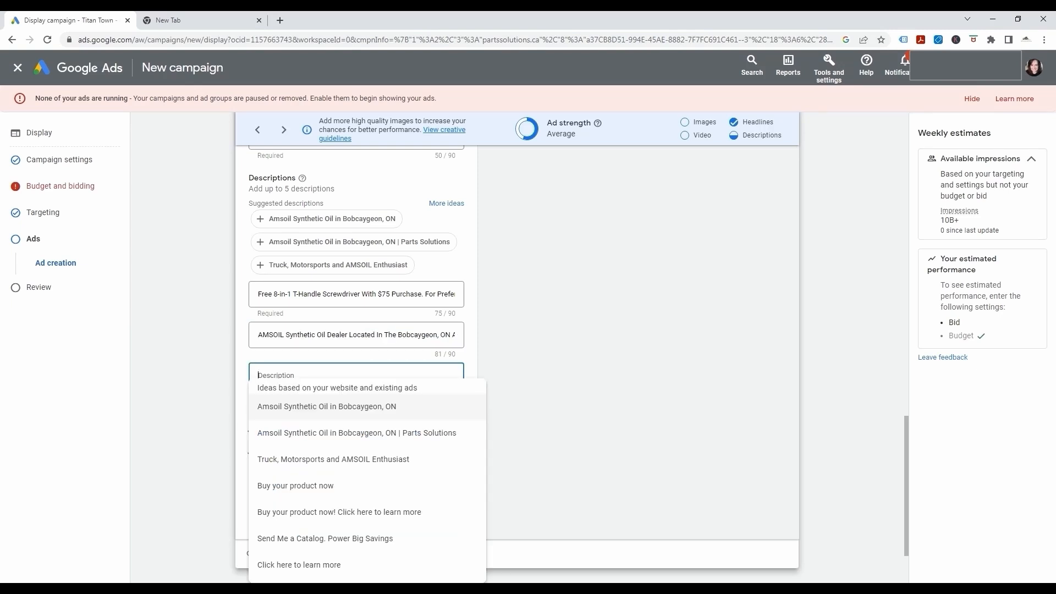
pyautogui.write('Promo Code:')
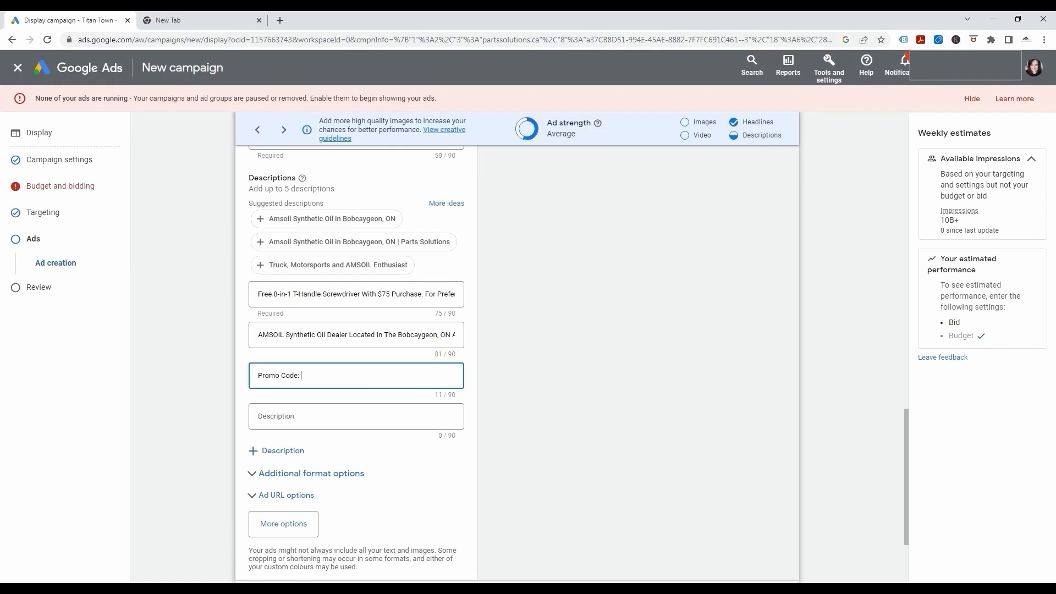
pyautogui.write(' PC0123TTS')
pyautogui.scroll(-1, 345, 500)
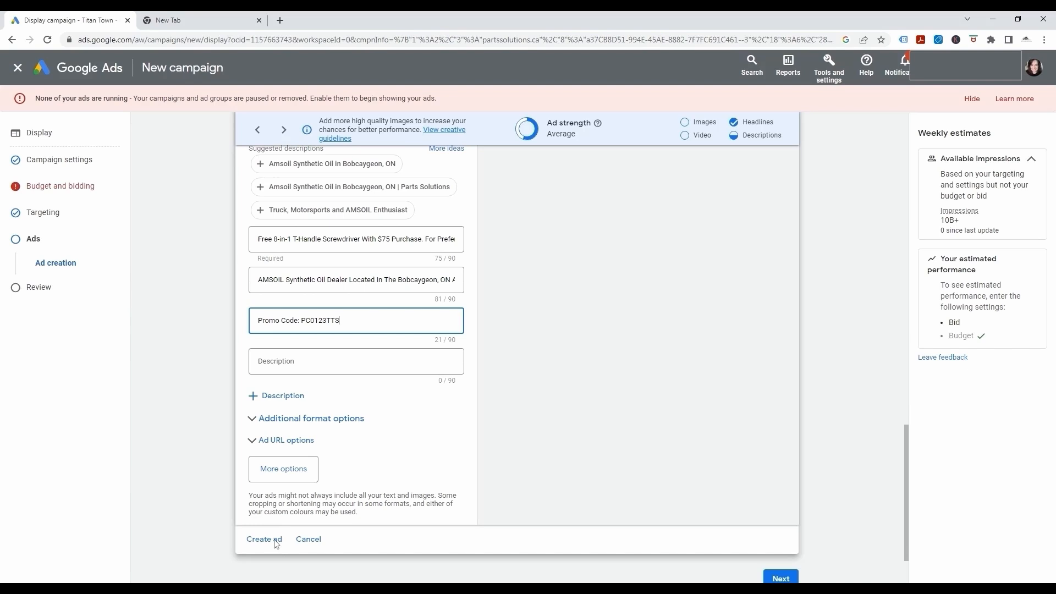
pyautogui.scroll(-1, 276, 543)
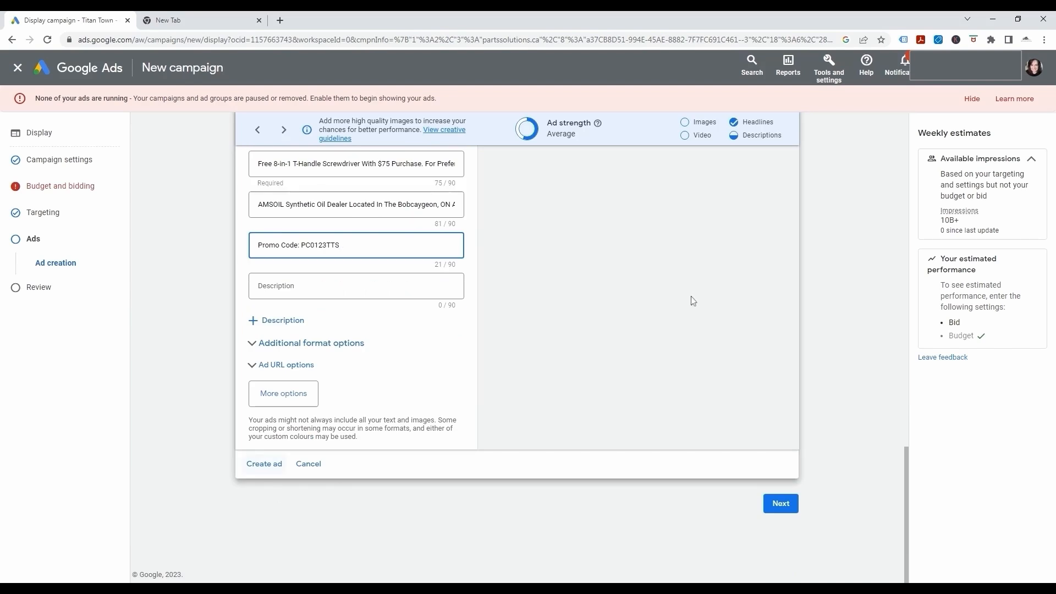
# Step: Examine the updated ad preview, including the dark example format with the close and open choices
pyautogui.scroll(3, 694, 300)
pyautogui.scroll(1, 698, 348)
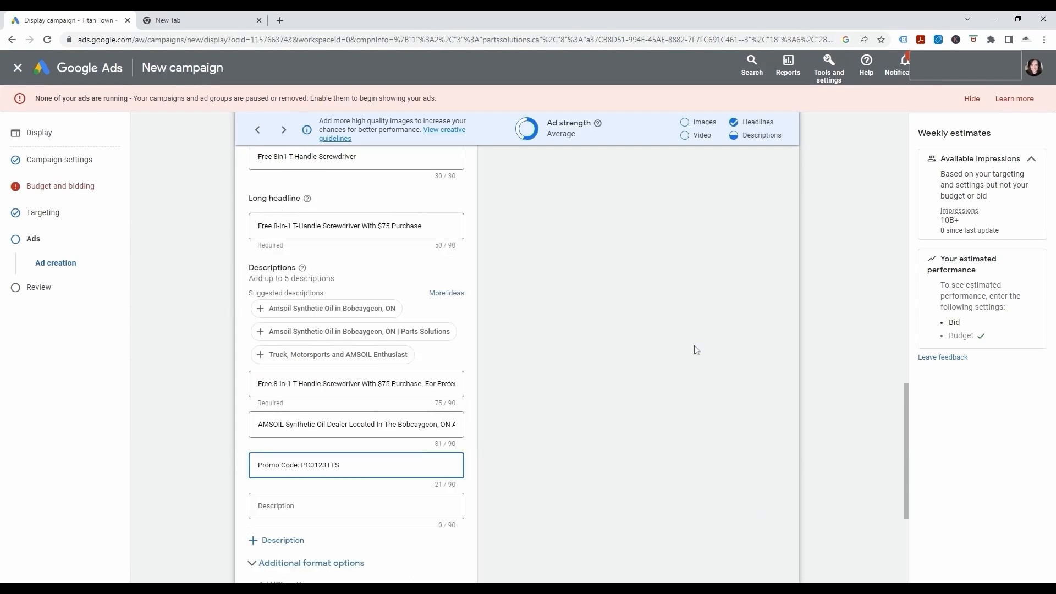
pyautogui.scroll(7, 696, 350)
pyautogui.scroll(2, 750, 346)
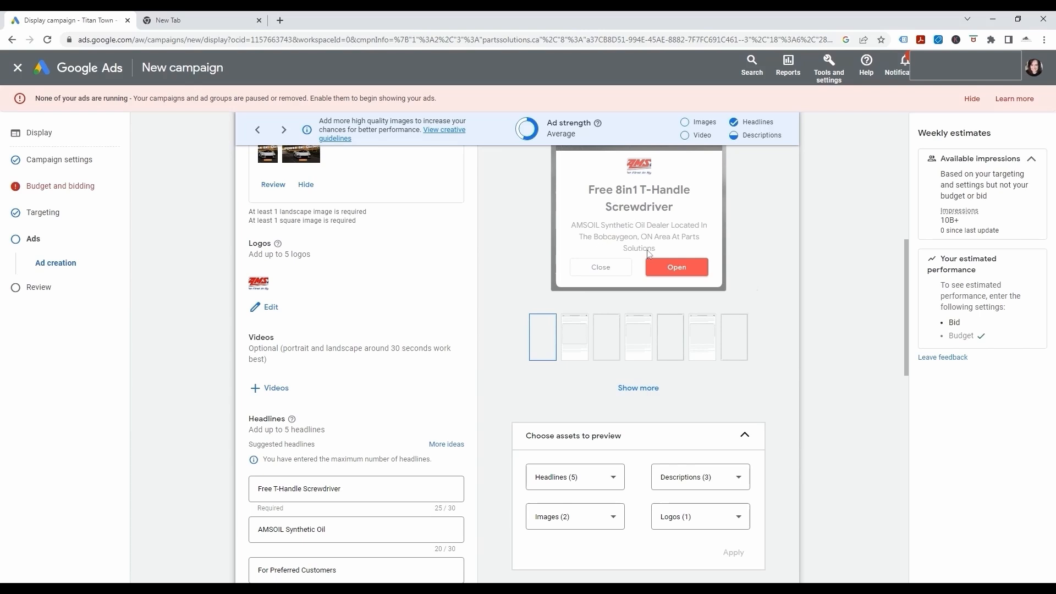
pyautogui.scroll(4, 643, 182)
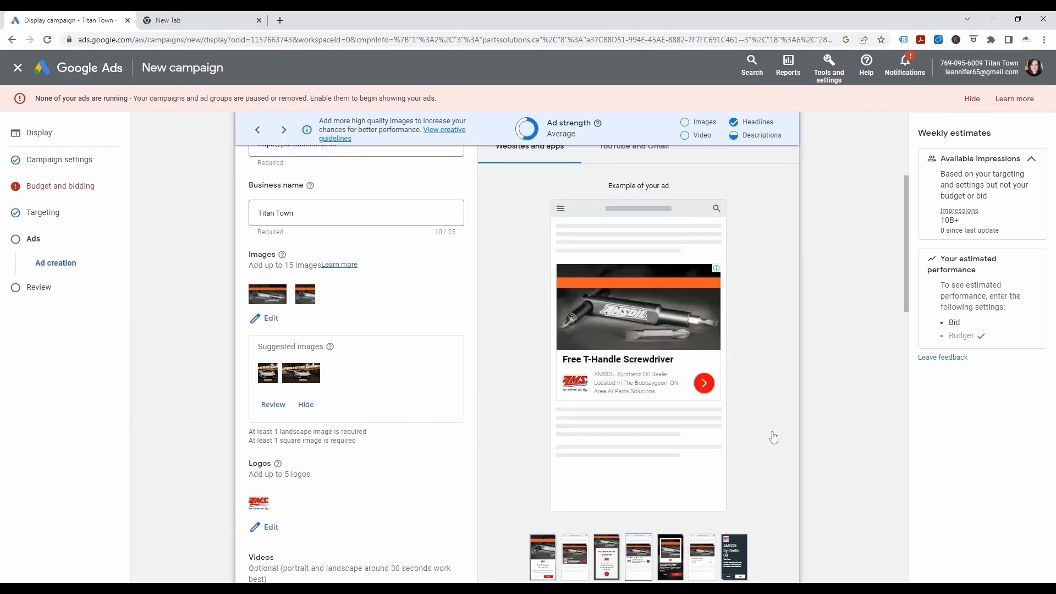
pyautogui.click(665, 548)
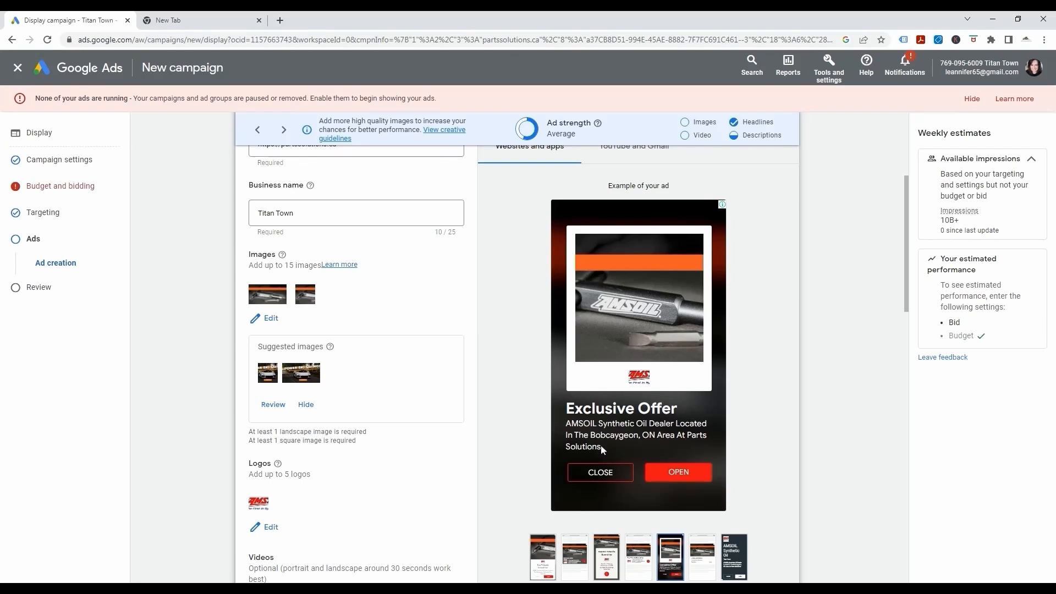
# Step: Remove "At Parts Solutions" from the end of the second description so that it ends with "Bobcaygeon, ON Area"
pyautogui.scroll(-3, 348, 455)
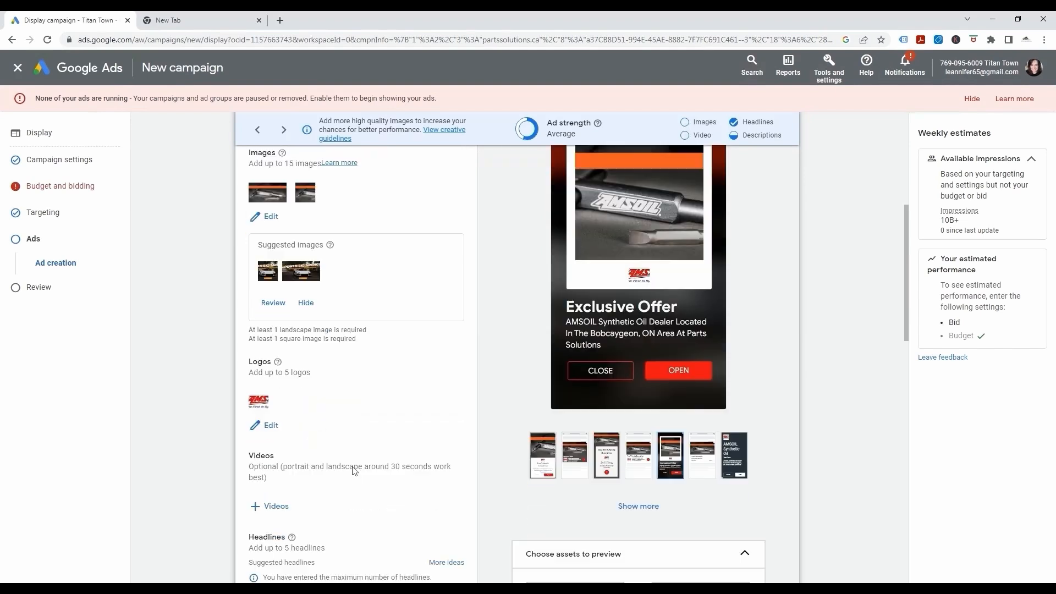
pyautogui.scroll(-2, 348, 462)
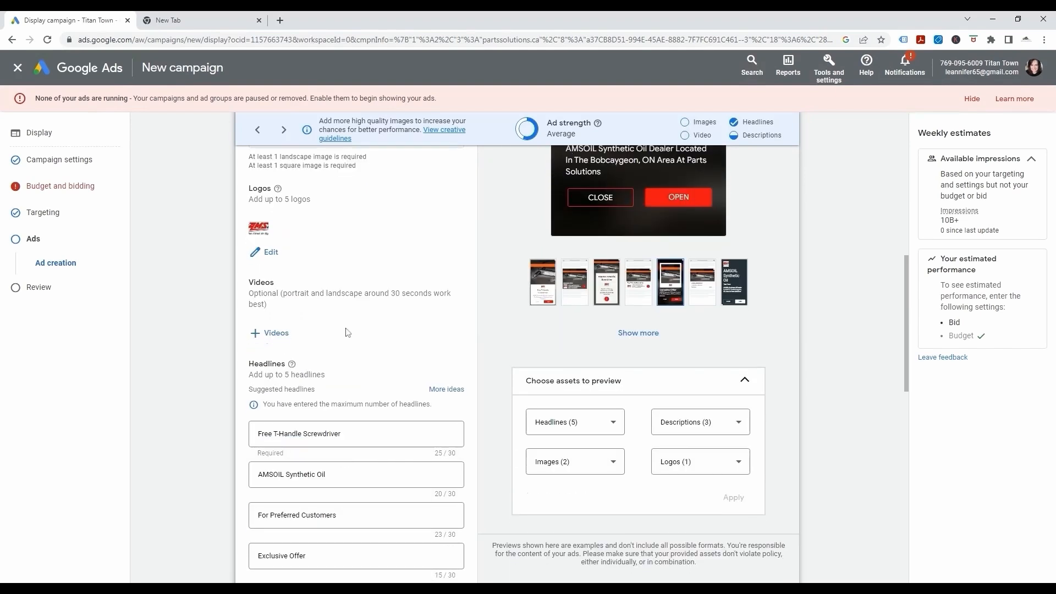
pyautogui.scroll(-4, 330, 418)
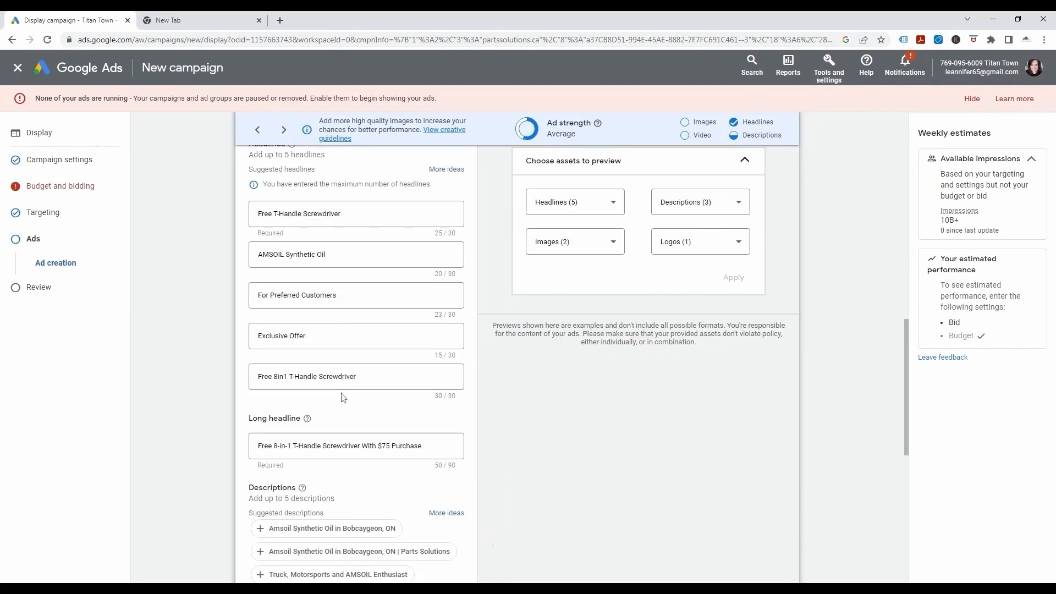
pyautogui.scroll(-3, 345, 401)
pyautogui.scroll(-1, 345, 401)
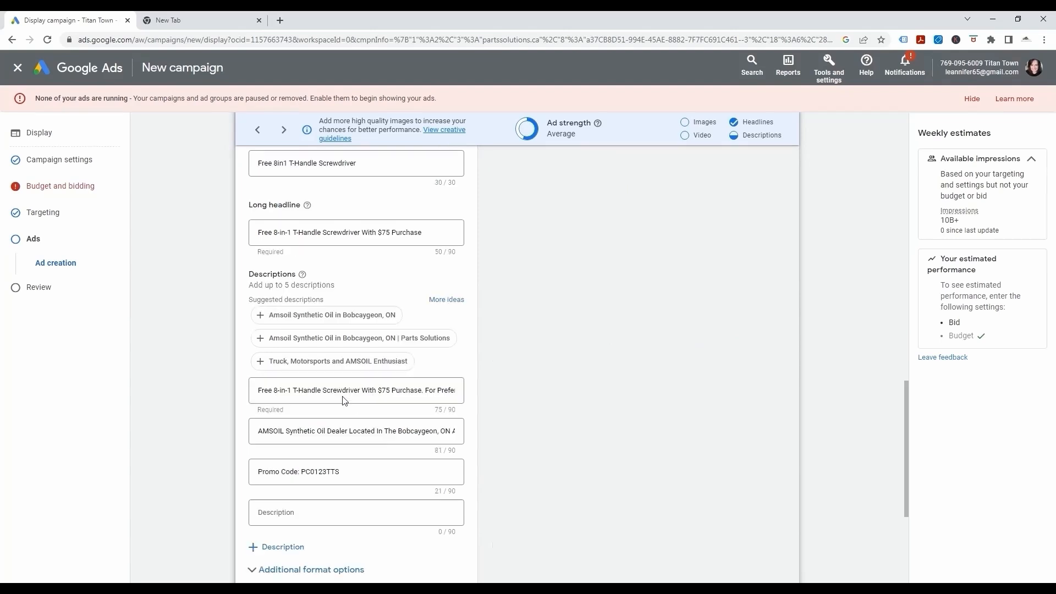
pyautogui.moveTo(389, 424); pyautogui.dragTo(486, 429)
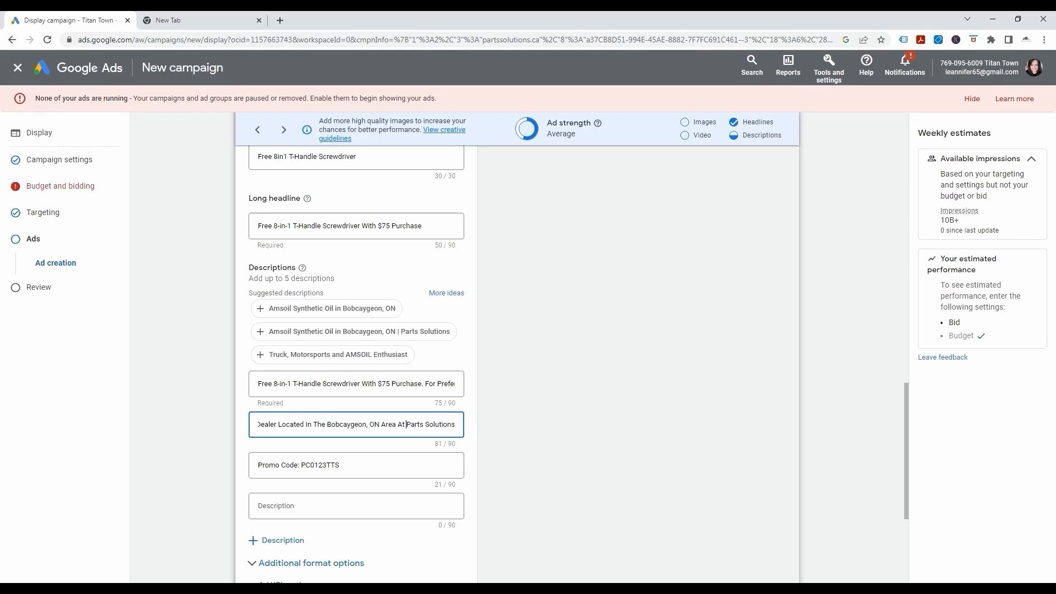
pyautogui.moveTo(396, 424); pyautogui.dragTo(463, 428)
pyautogui.press('BackSpace')
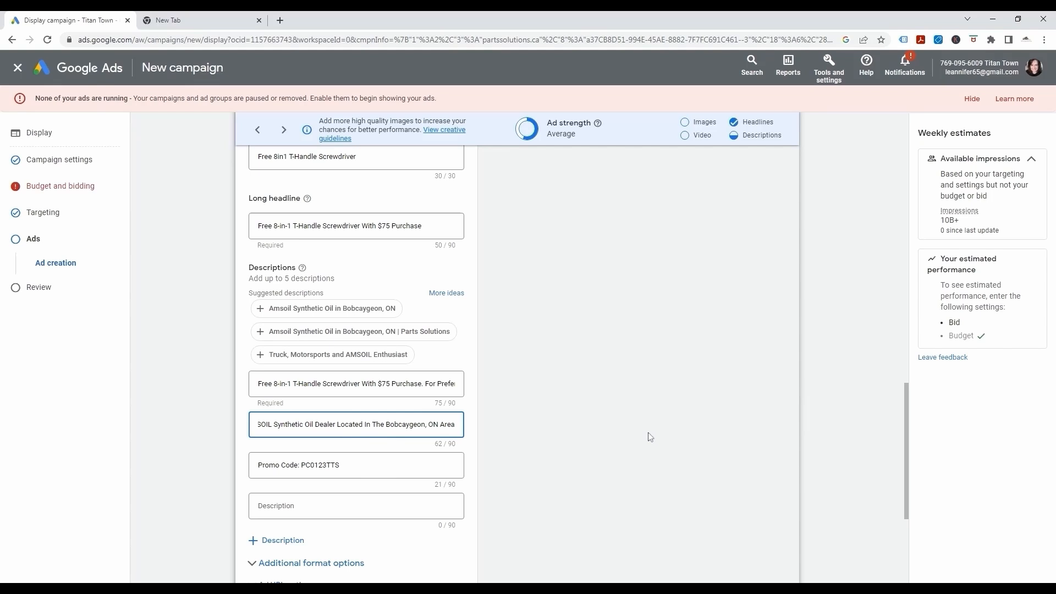
# Step: Create the responsive display ad and continue to the campaign review
pyautogui.scroll(-4, 908, 447)
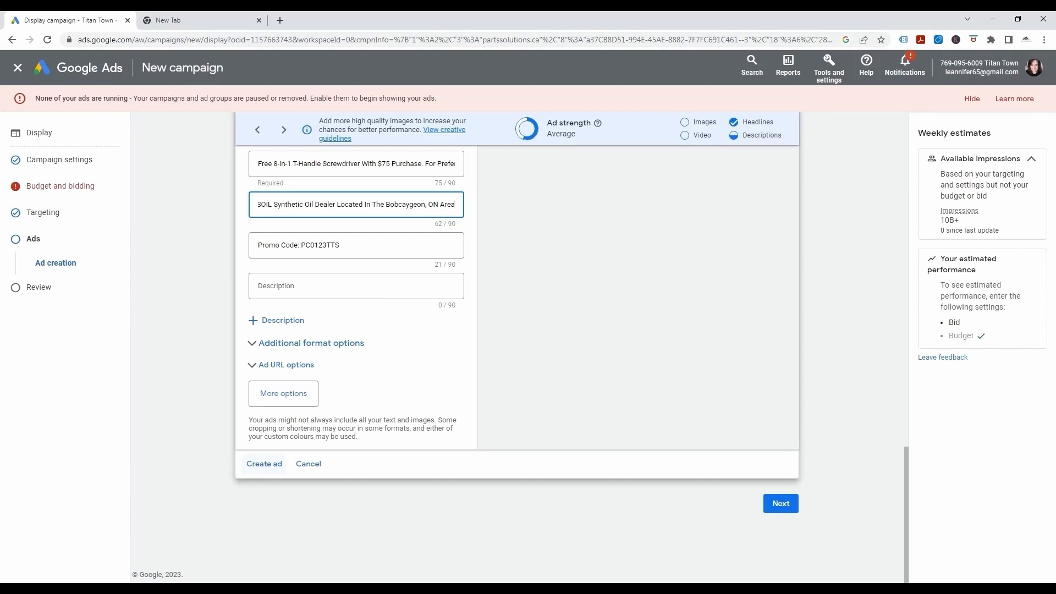
pyautogui.click(264, 464)
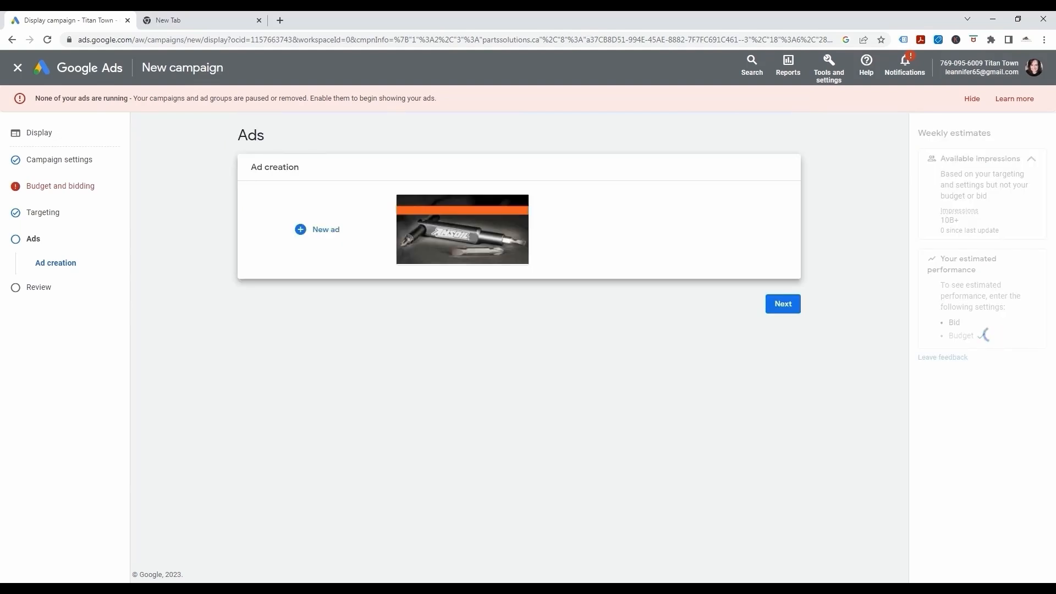
pyautogui.click(783, 304)
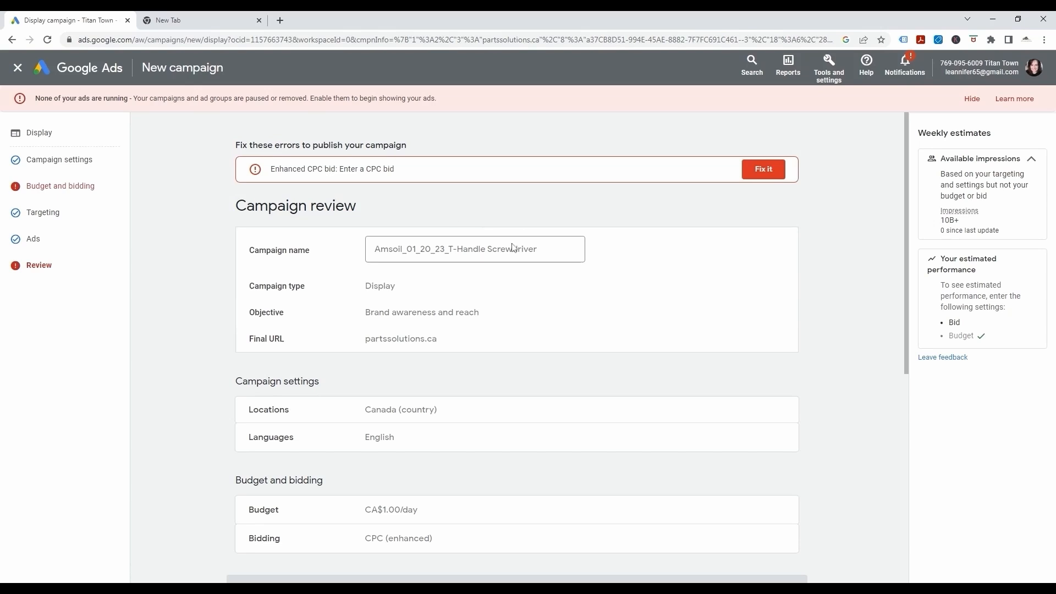
# Step: Check the campaign review's settings, budget, bidding, targeting and ads, and the error that blocks publishing
pyautogui.scroll(-2, 512, 248)
pyautogui.scroll(-1, 437, 329)
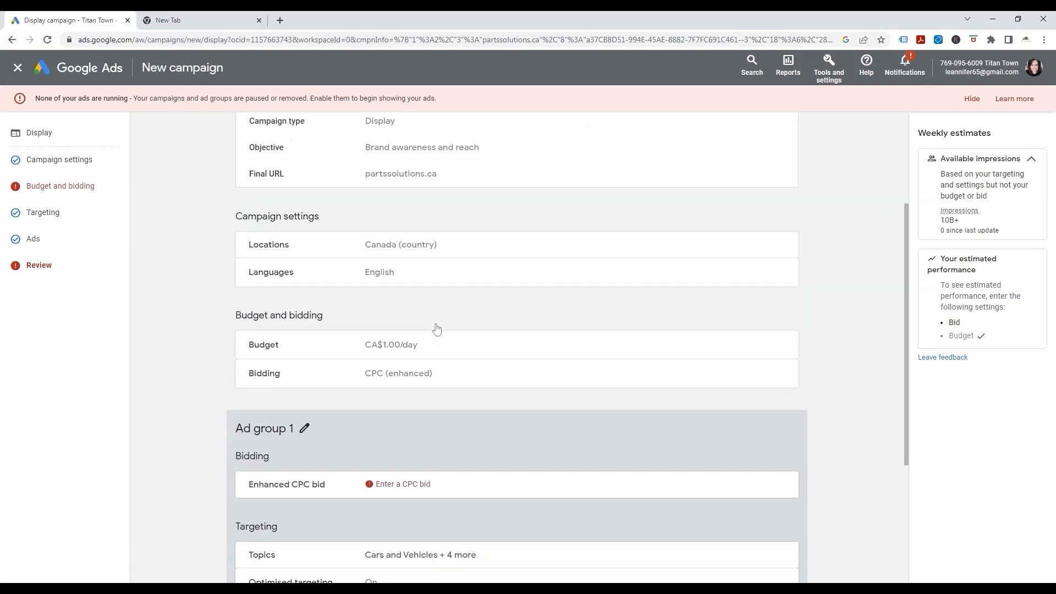
pyautogui.scroll(-1, 493, 304)
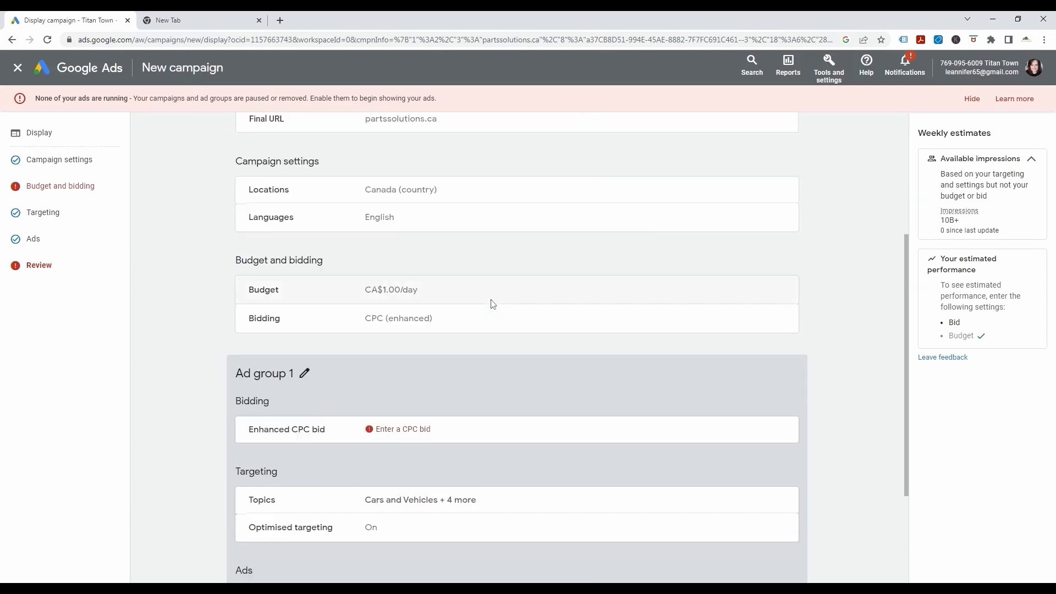
pyautogui.scroll(-1, 493, 304)
pyautogui.scroll(-1, 493, 304)
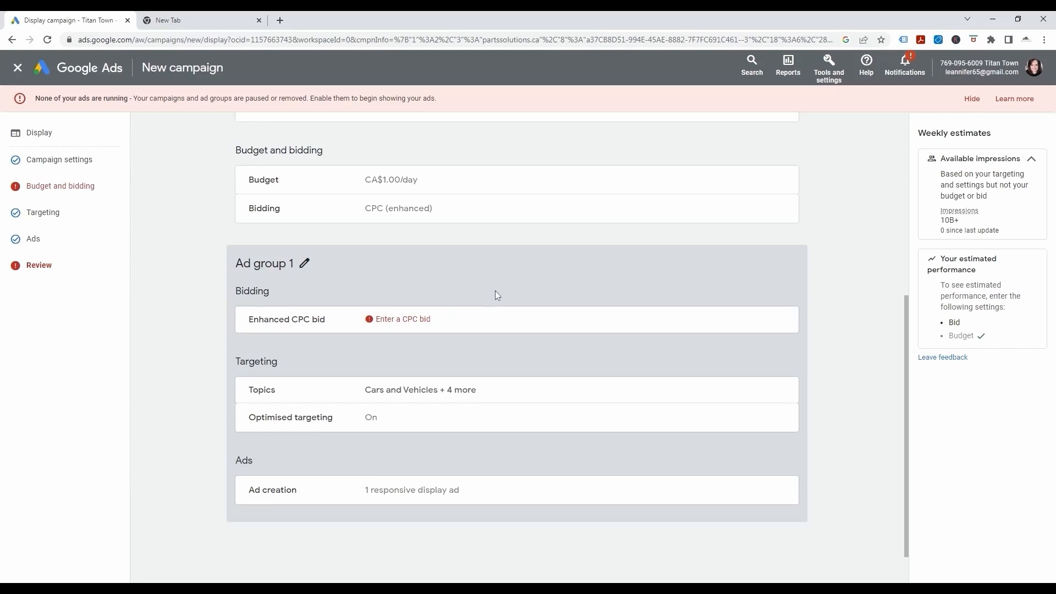
pyautogui.scroll(-1, 498, 295)
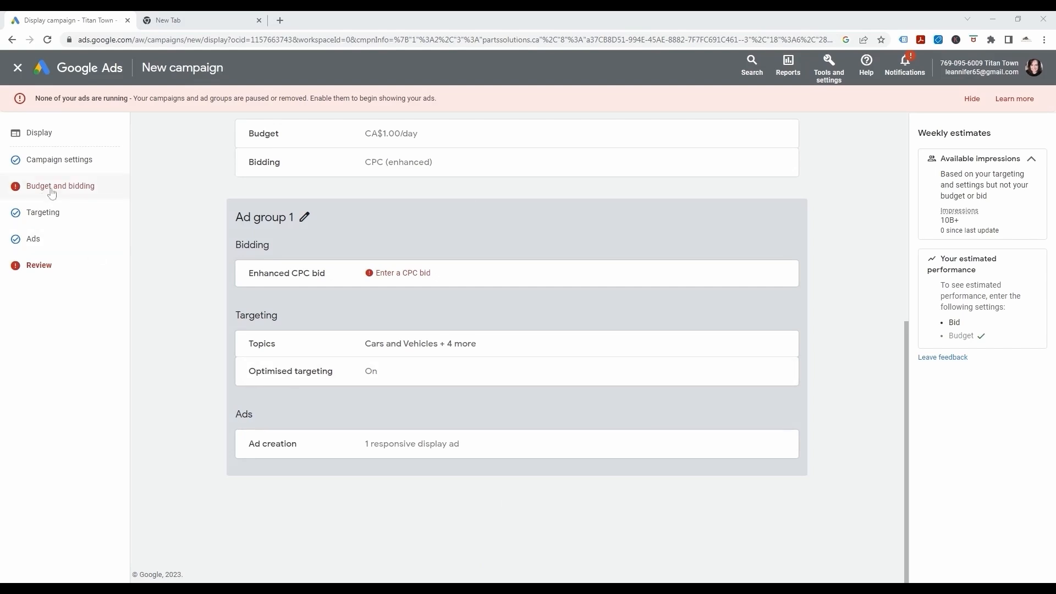
pyautogui.scroll(5, 582, 286)
pyautogui.scroll(2, 582, 286)
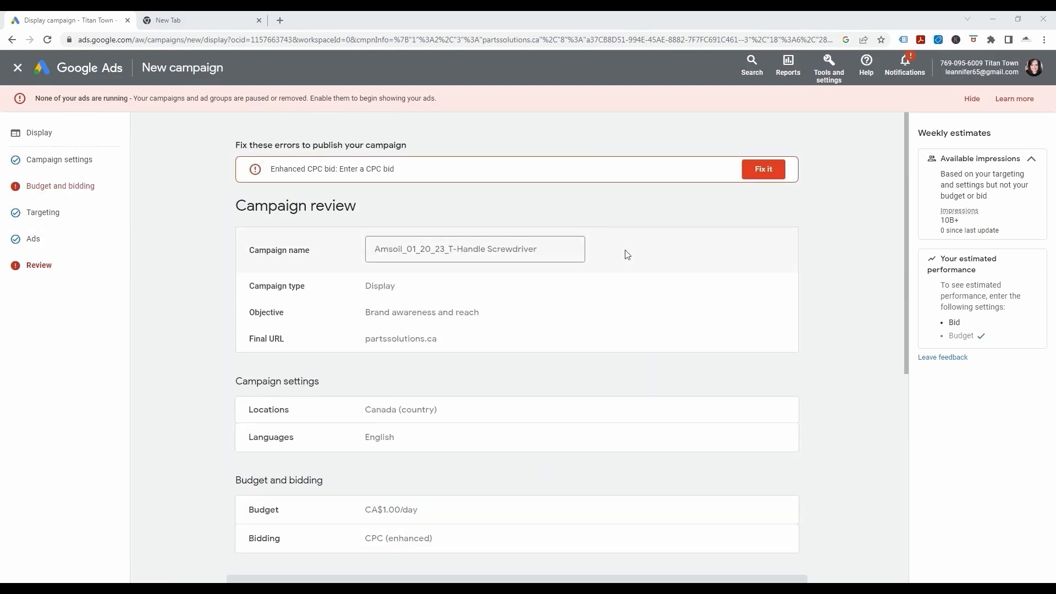
# Step: Fix the missing bid by setting the ad group's enhanced CPC bid to CA$1.00, and continue through targeting and ads to the campaign review
pyautogui.click(769, 174)
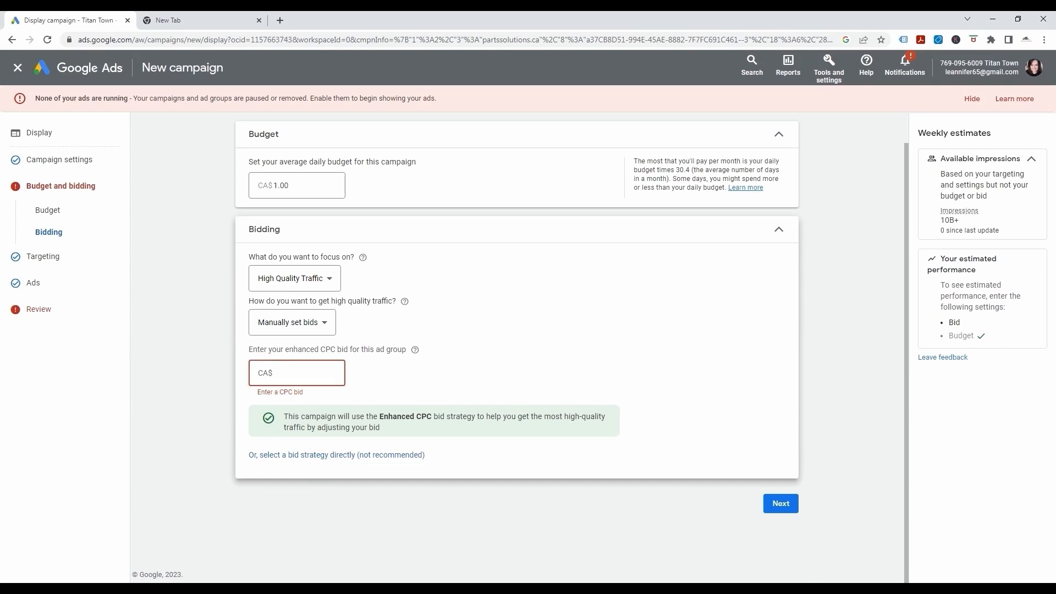
pyautogui.write('1.00')
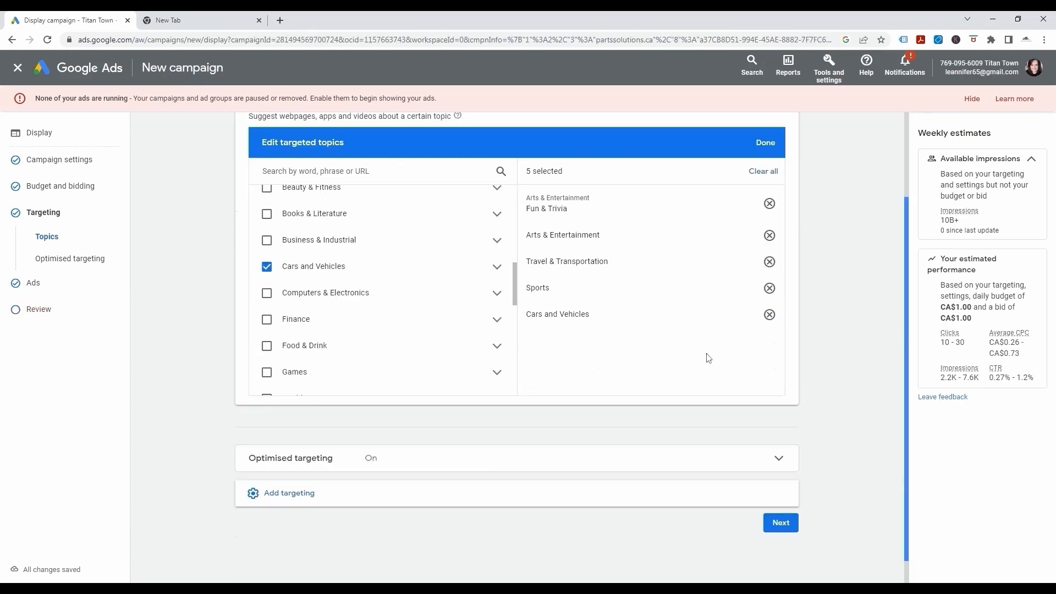
pyautogui.click(783, 524)
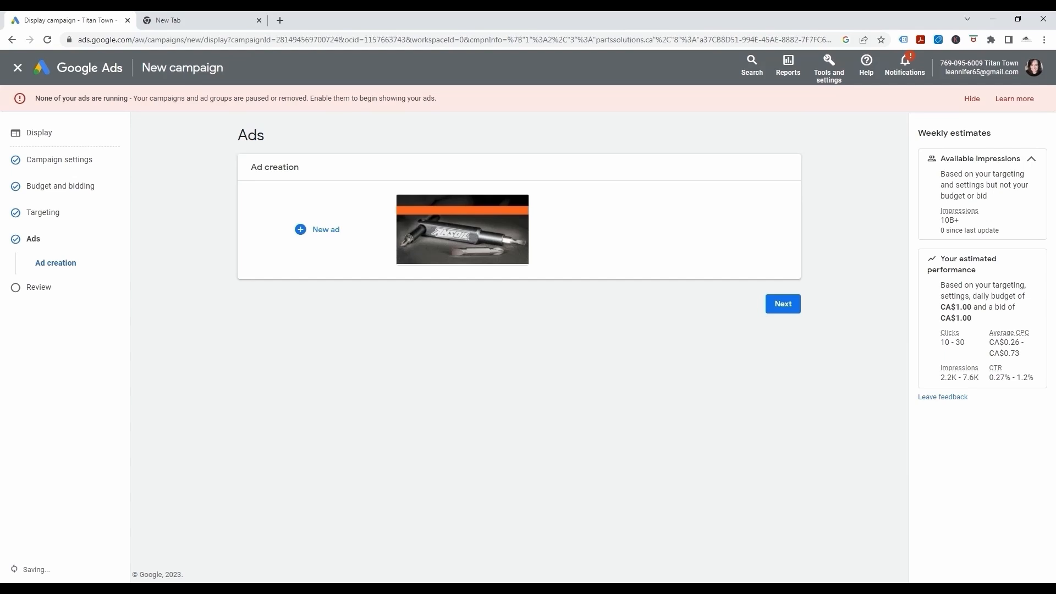
pyautogui.click(783, 305)
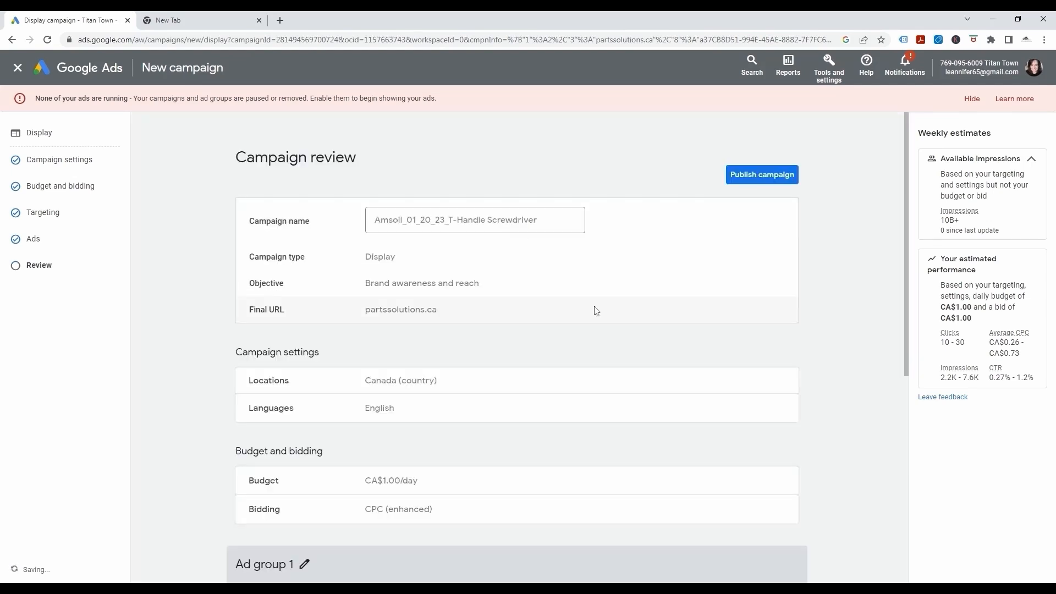
# Step: Check the remaining review details and publish the campaign
pyautogui.scroll(-3, 892, 274)
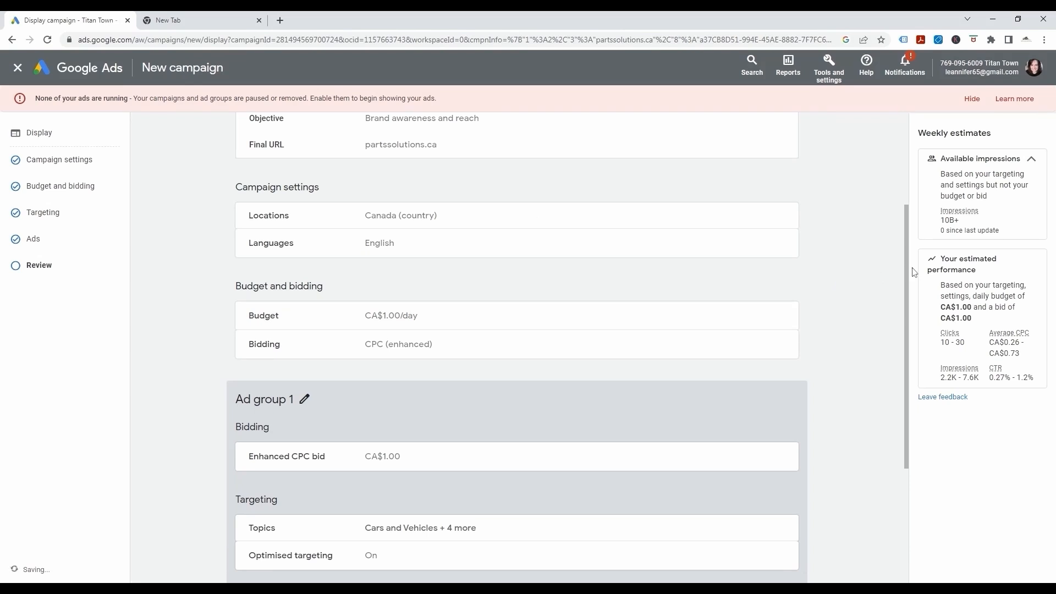
pyautogui.scroll(-4, 913, 272)
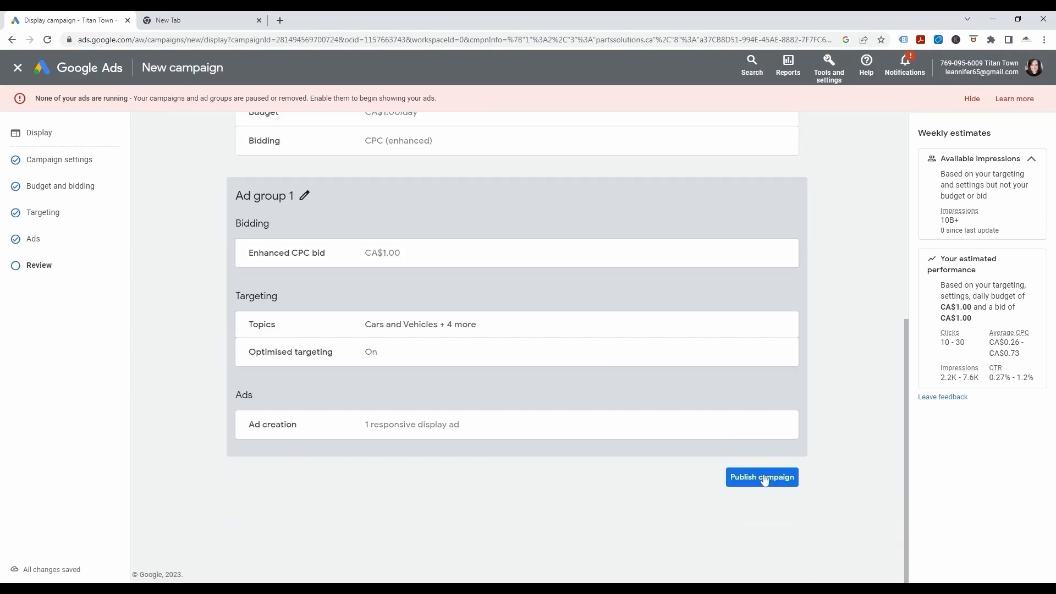
pyautogui.click(761, 478)
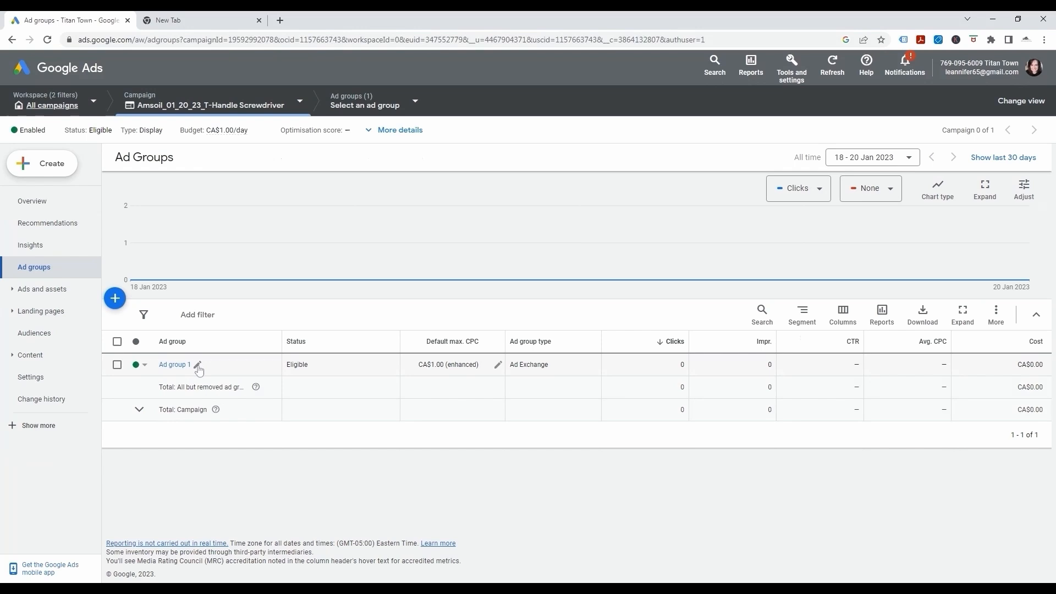
# Step: Rename the campaign's ad group to "T-Handle Screwdriver", save the name, and open that ad group
pyautogui.click(197, 365)
pyautogui.press('End')
pyautogui.hotkey('ctrl', 'shift', 'Left')
pyautogui.hotkey('ctrl', 'shift', 'Left')
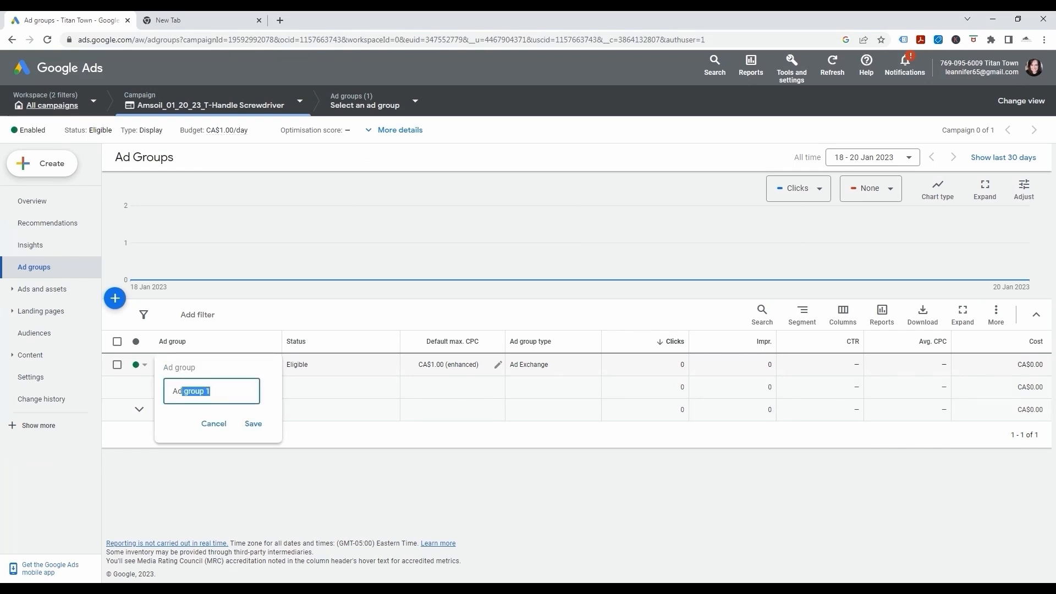
pyautogui.moveTo(182, 392); pyautogui.dragTo(169, 393)
pyautogui.write('T-Handle Screwd')
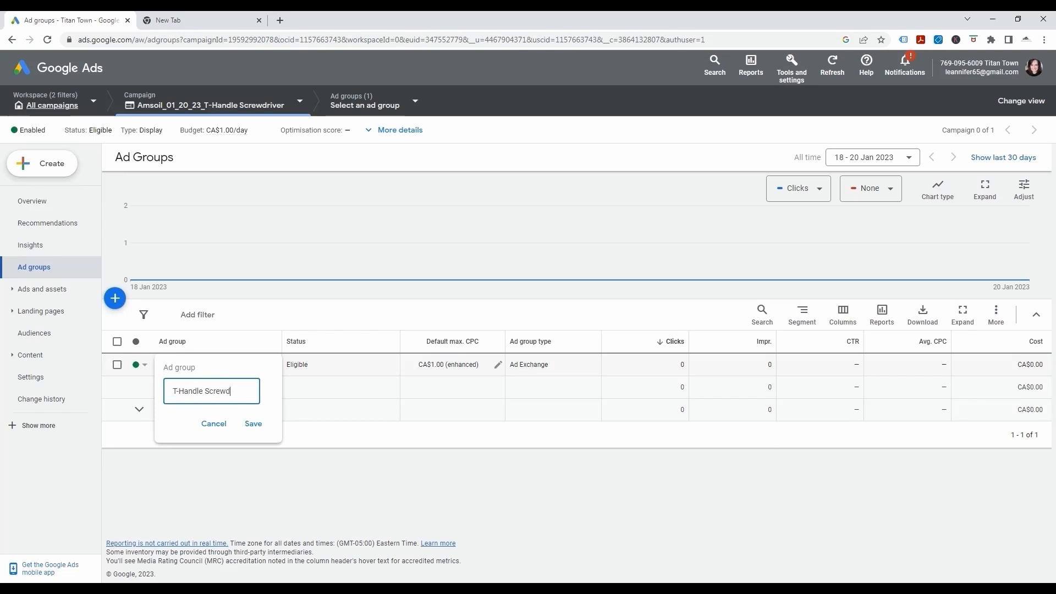
pyautogui.write('river')
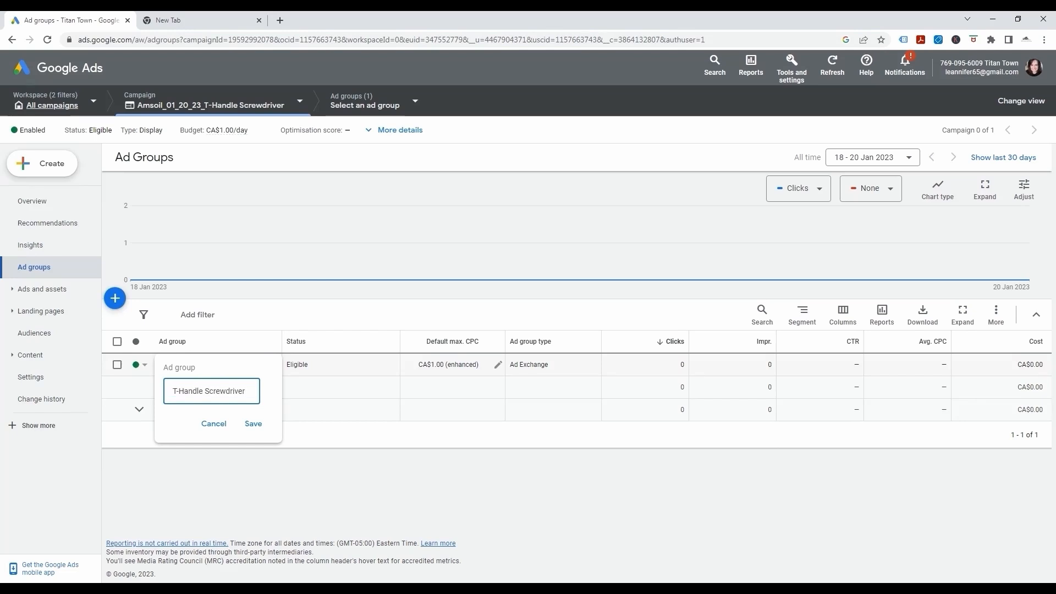
pyautogui.click(253, 424)
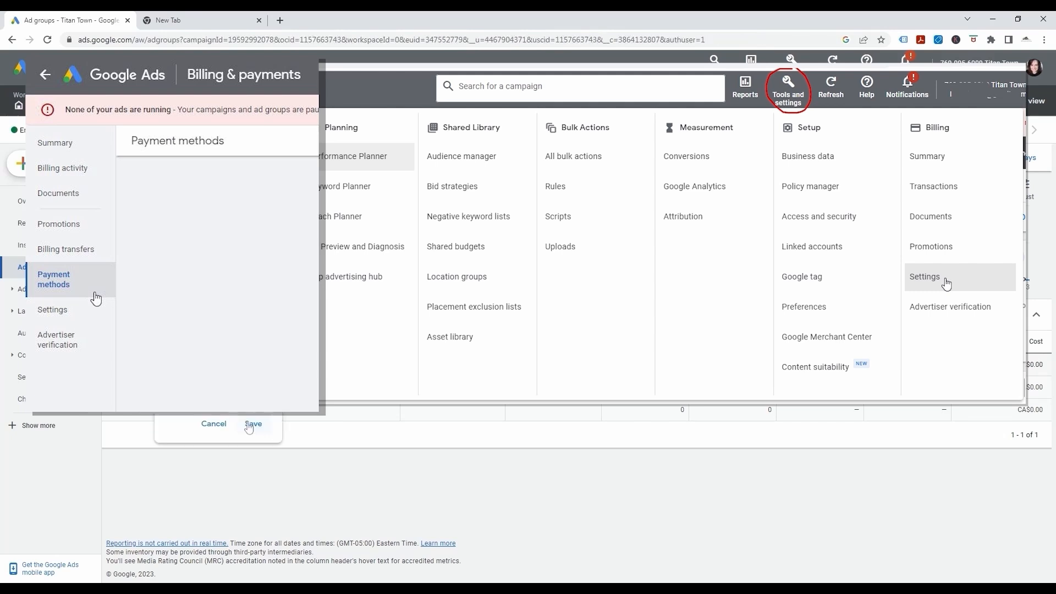
pyautogui.click(250, 425)
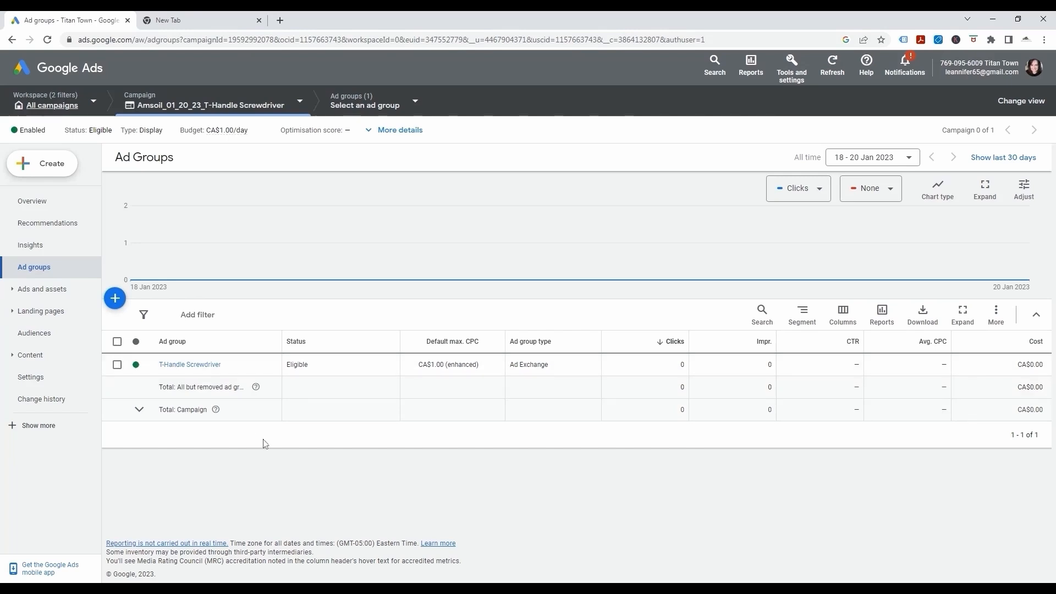
pyautogui.click(195, 365)
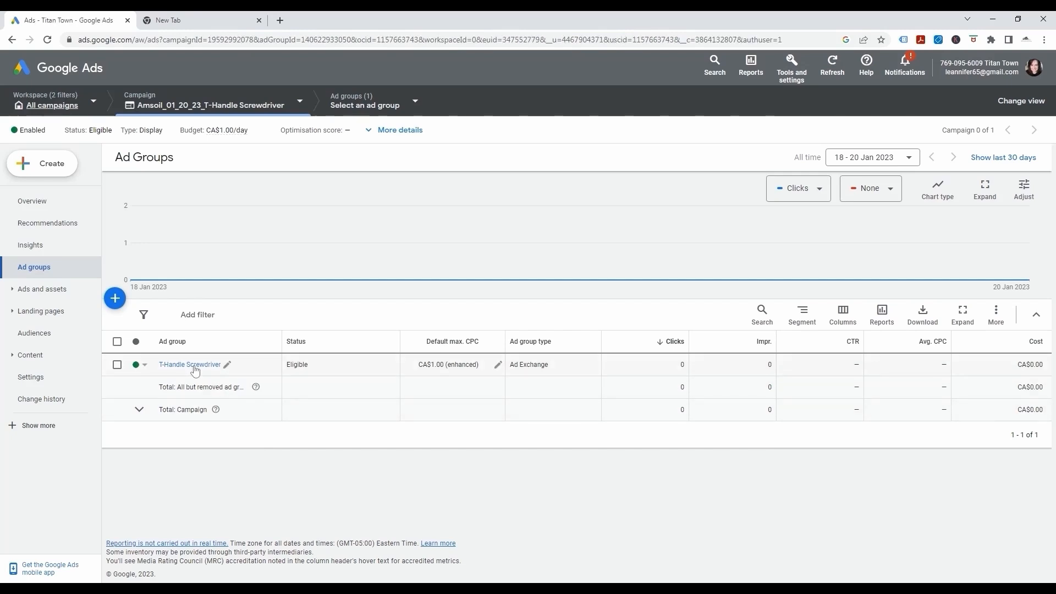